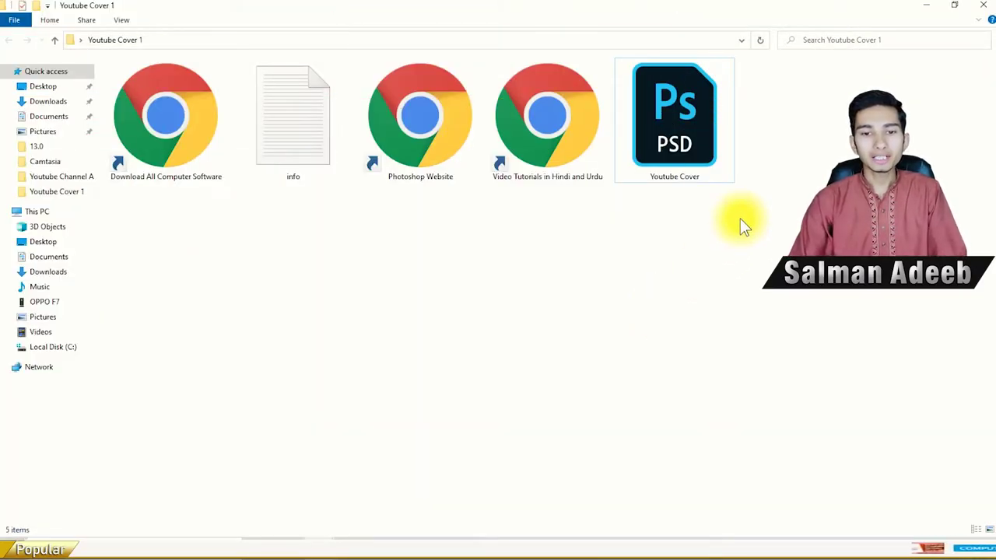
# Step: Browse to the Youtube Cover 1 folder containing the Youtube Cover PSD and clear the selection
pyautogui.click(646, 105)
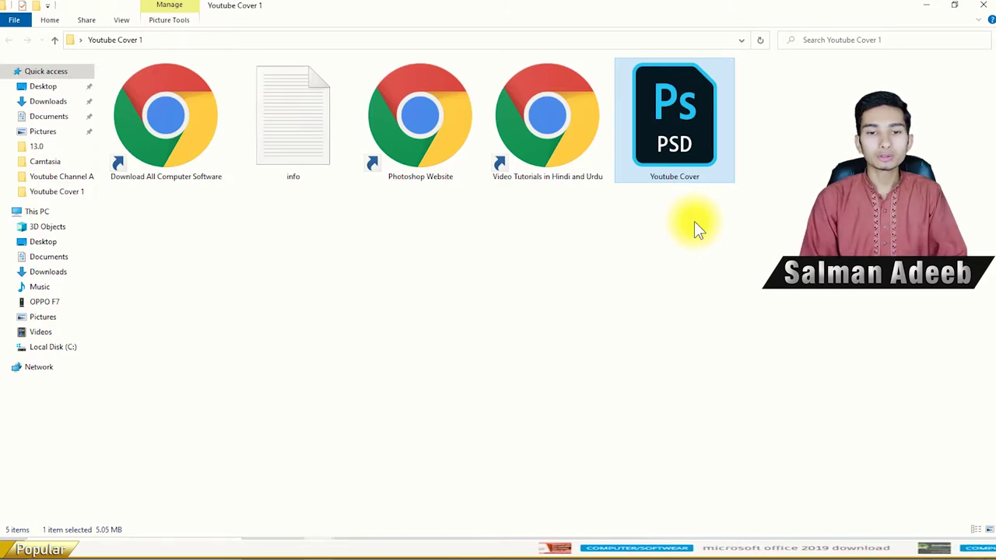
pyautogui.click(679, 266)
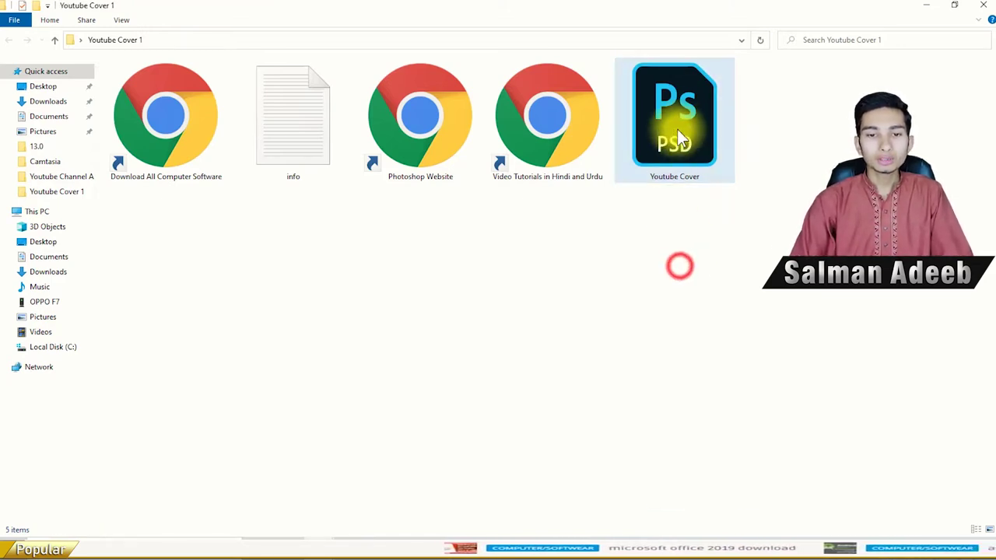
# Step: Open Youtube Cover.psd and fit the 2560 x 1440 template in the window, reviewing its layers
pyautogui.doubleClick(675, 116)
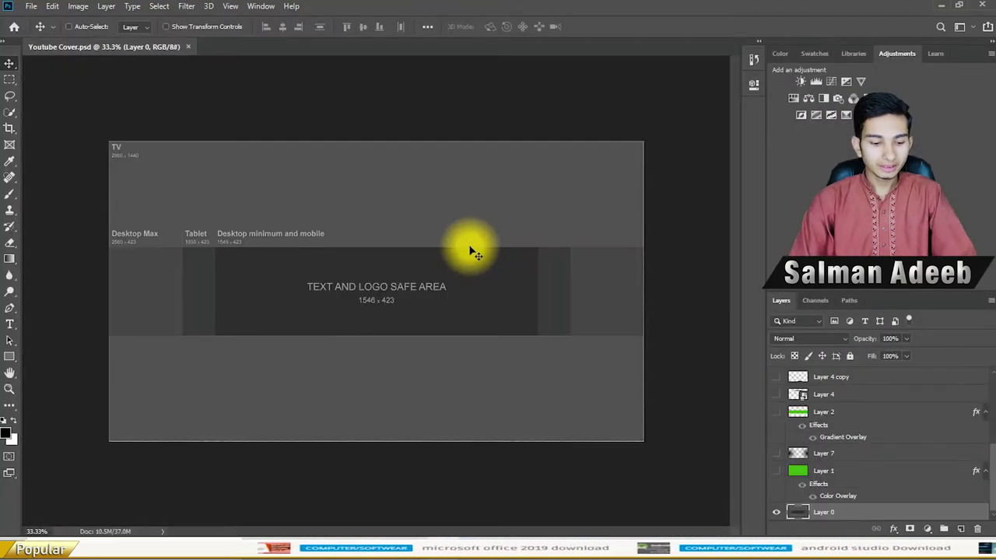
pyautogui.hotkey('ctrl', '0')
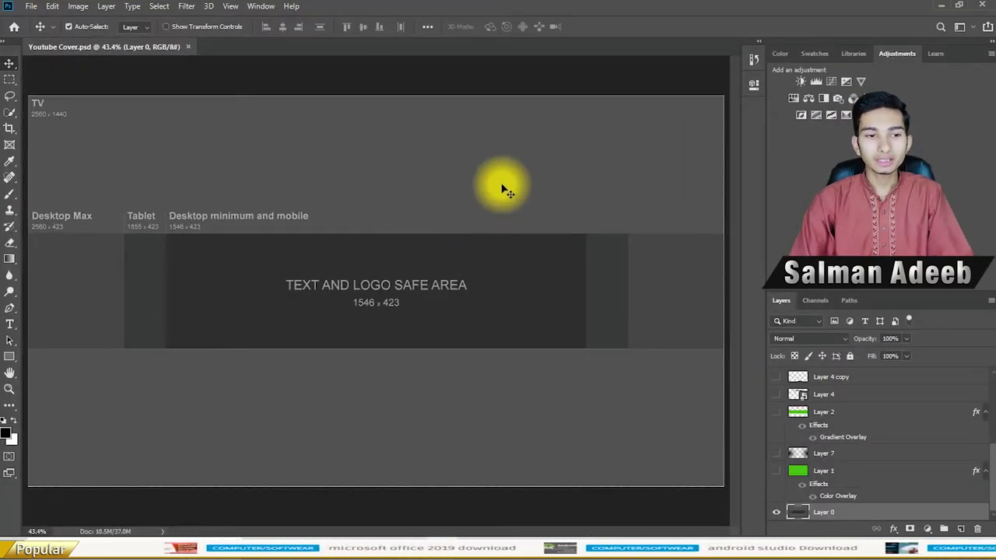
pyautogui.scroll(5, 809, 436)
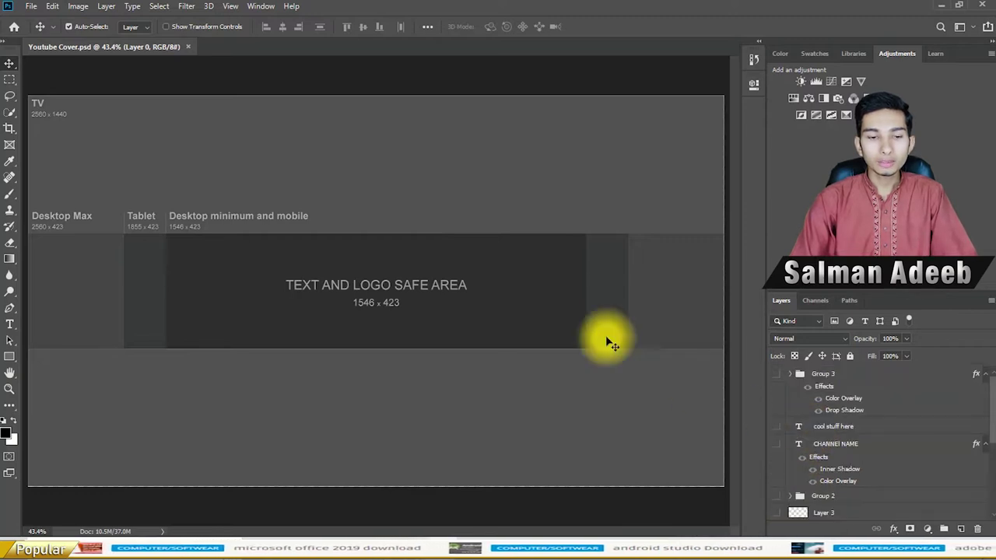
pyautogui.scroll(-5, 844, 408)
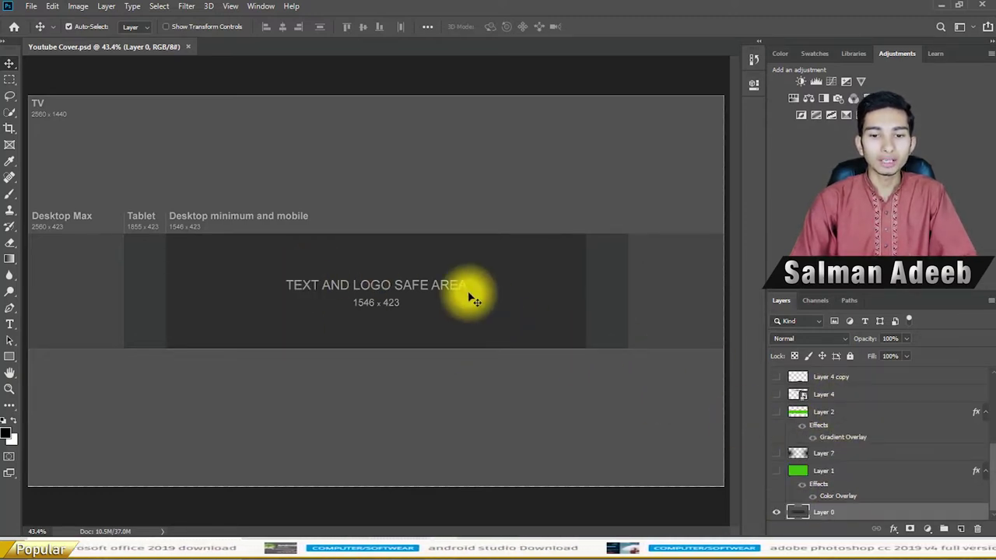
pyautogui.scroll(5, 859, 412)
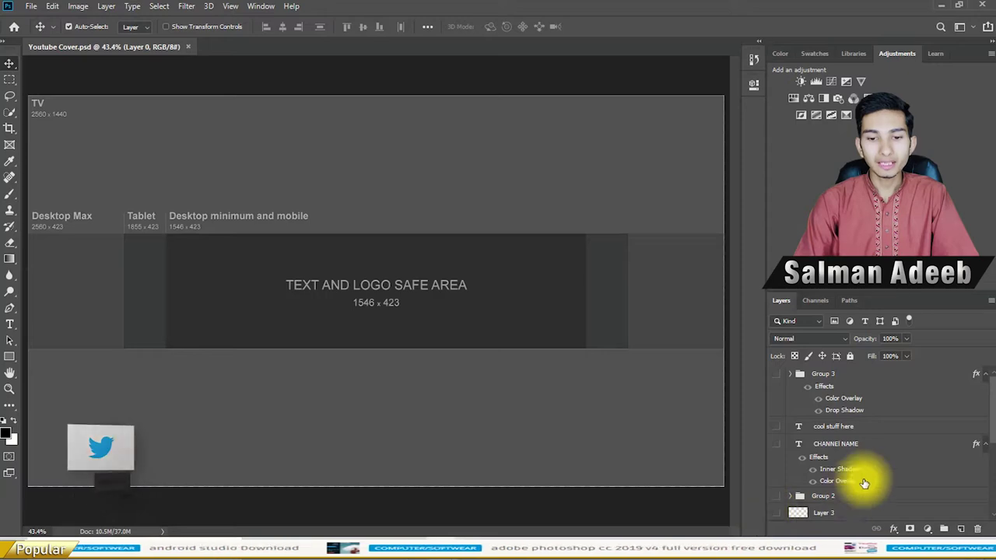
pyautogui.scroll(-5, 851, 493)
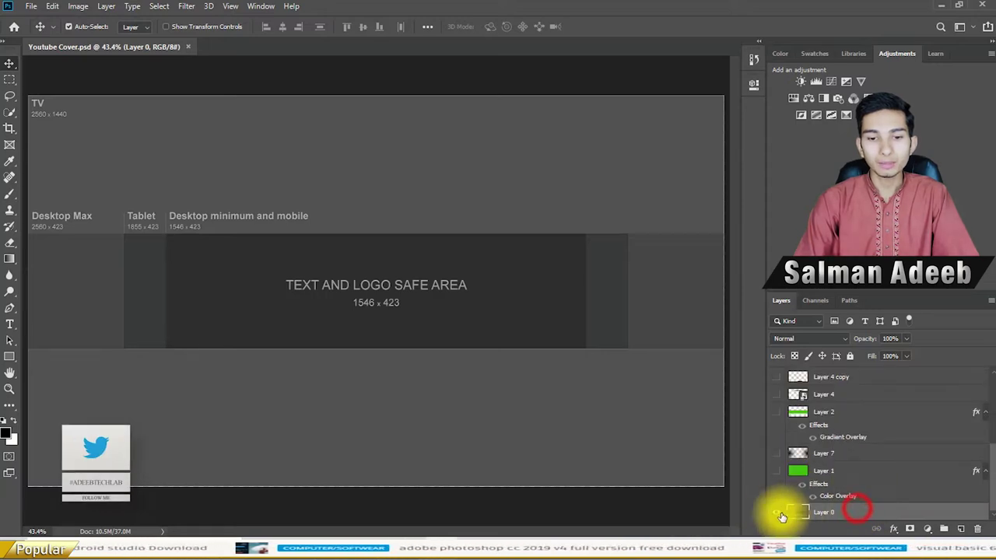
pyautogui.click(774, 511)
# Step: Show Layer 1 as the crimson background with its Color Overlay effect switched on
pyautogui.click(774, 512)
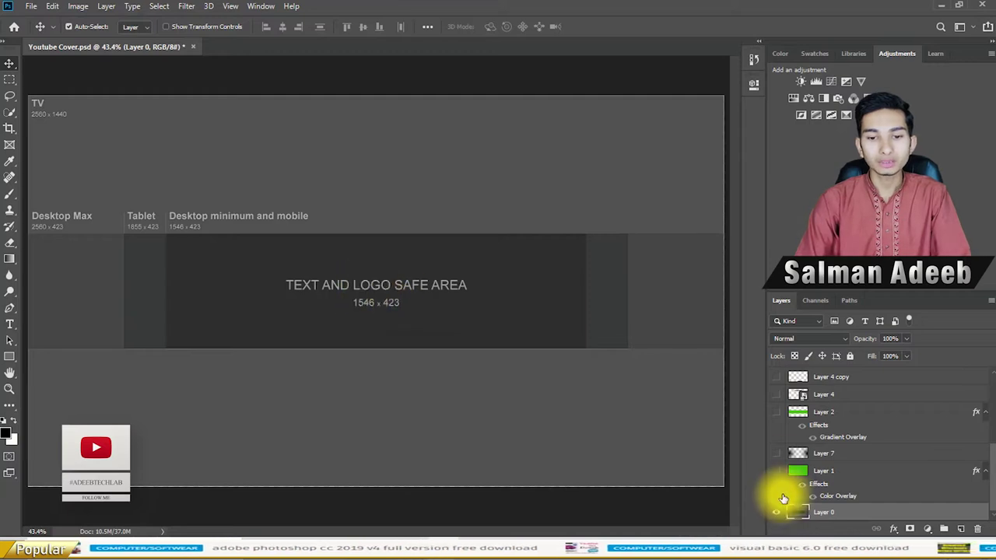
pyautogui.click(775, 454)
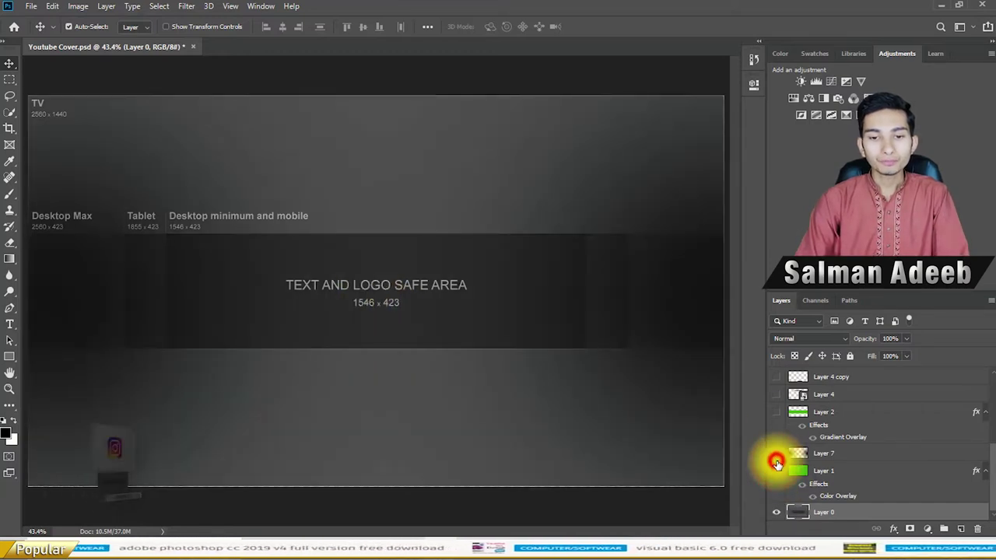
pyautogui.click(775, 455)
pyautogui.click(776, 471)
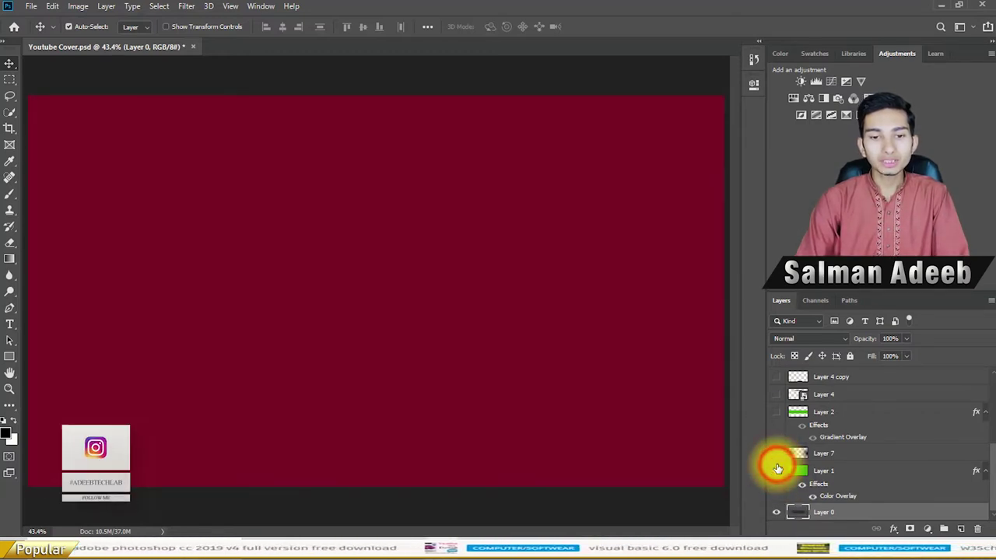
pyautogui.click(823, 472)
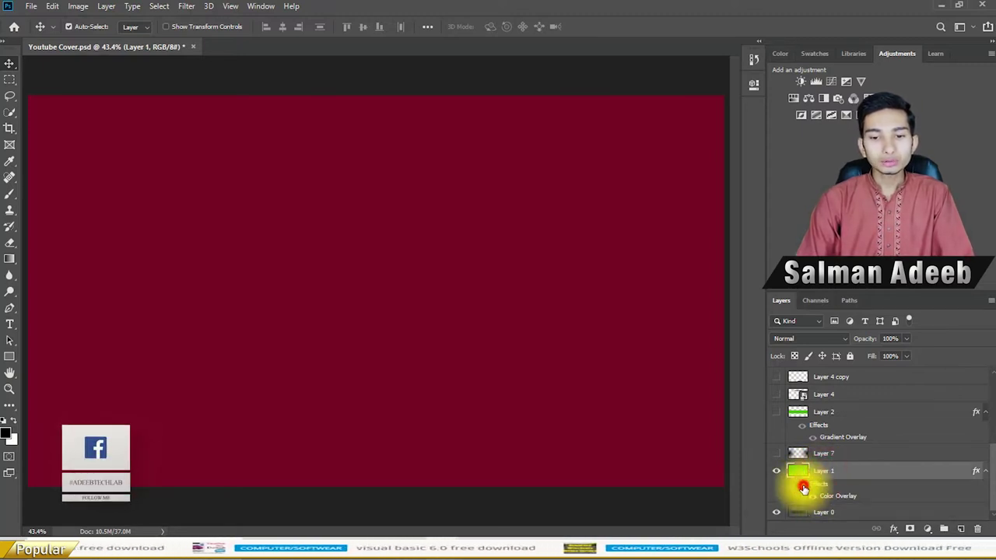
pyautogui.click(804, 487)
pyautogui.click(804, 487)
pyautogui.click(803, 488)
pyautogui.click(804, 488)
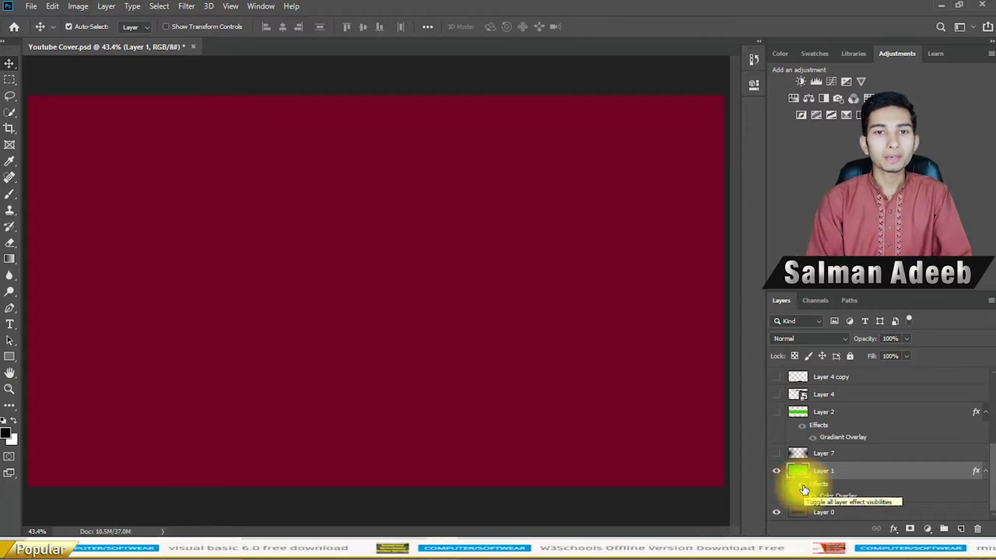
pyautogui.click(775, 470)
pyautogui.click(802, 484)
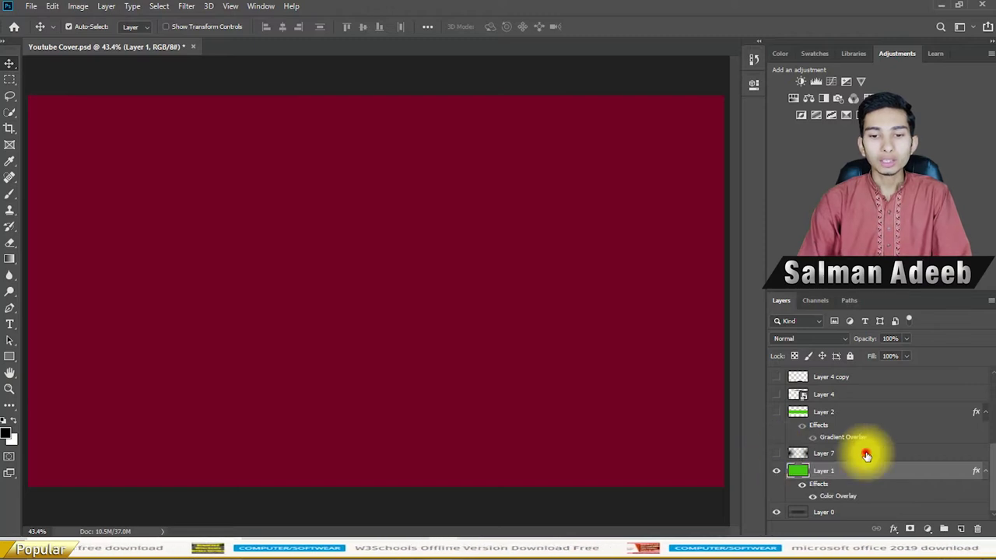
# Step: Add Layer 7's dark vignette and show the black band across the middle
pyautogui.click(862, 453)
pyautogui.click(775, 454)
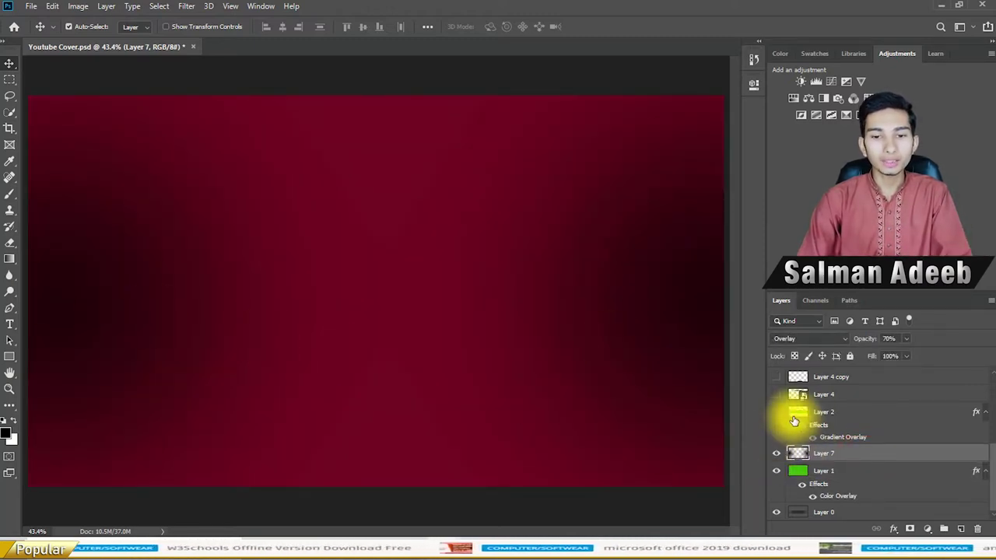
pyautogui.click(775, 417)
pyautogui.click(775, 417)
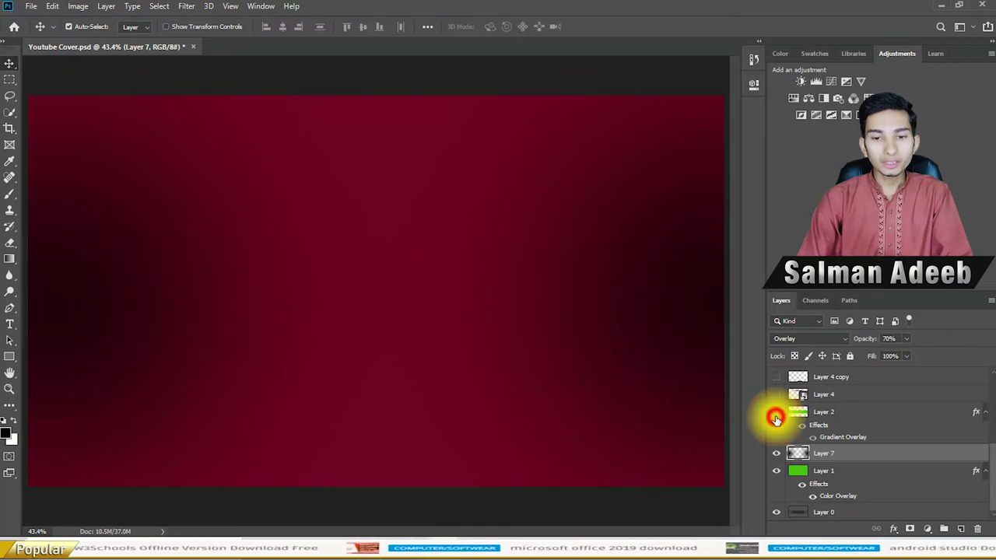
pyautogui.click(775, 416)
# Step: Toggle the background, vignette and band layers to check the safe area, then show all again
pyautogui.click(775, 471)
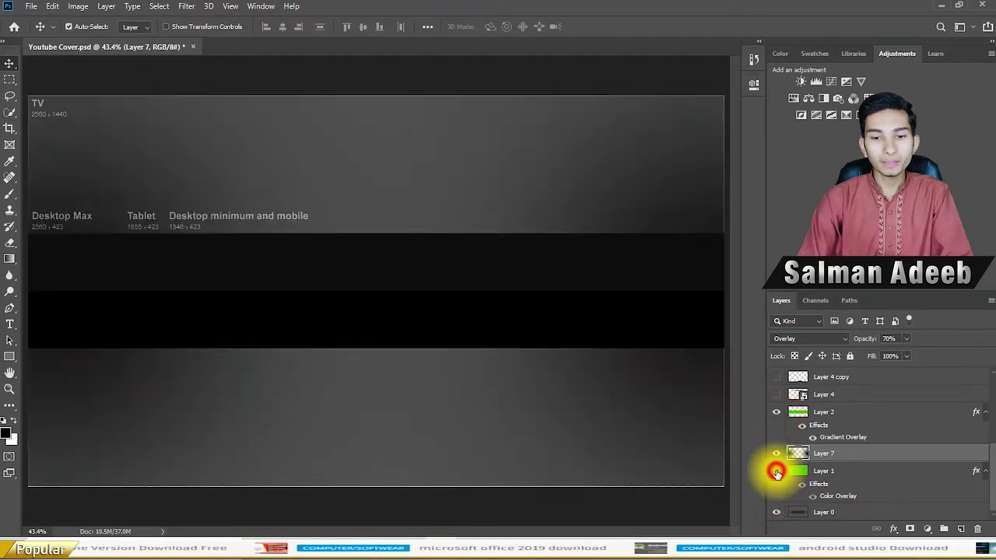
pyautogui.click(776, 453)
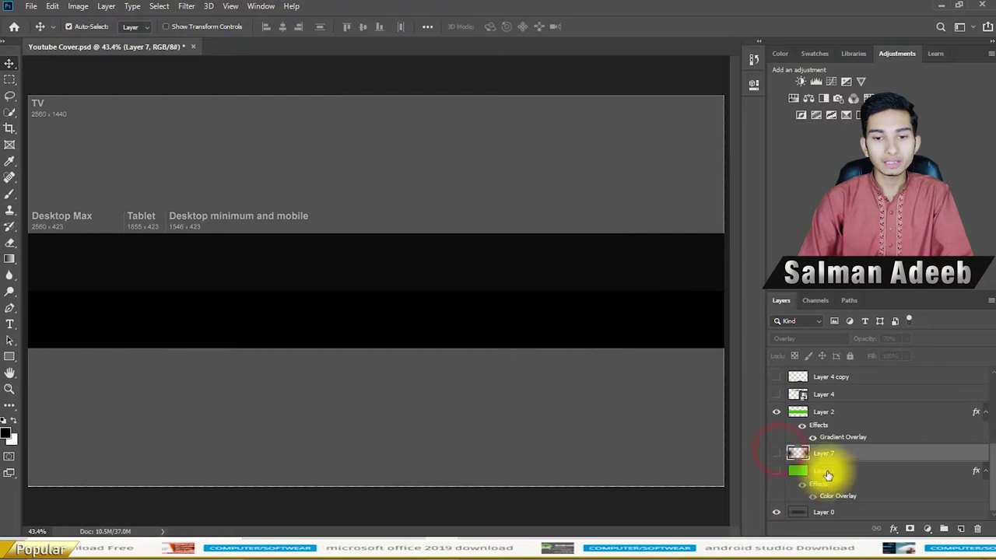
pyautogui.click(778, 416)
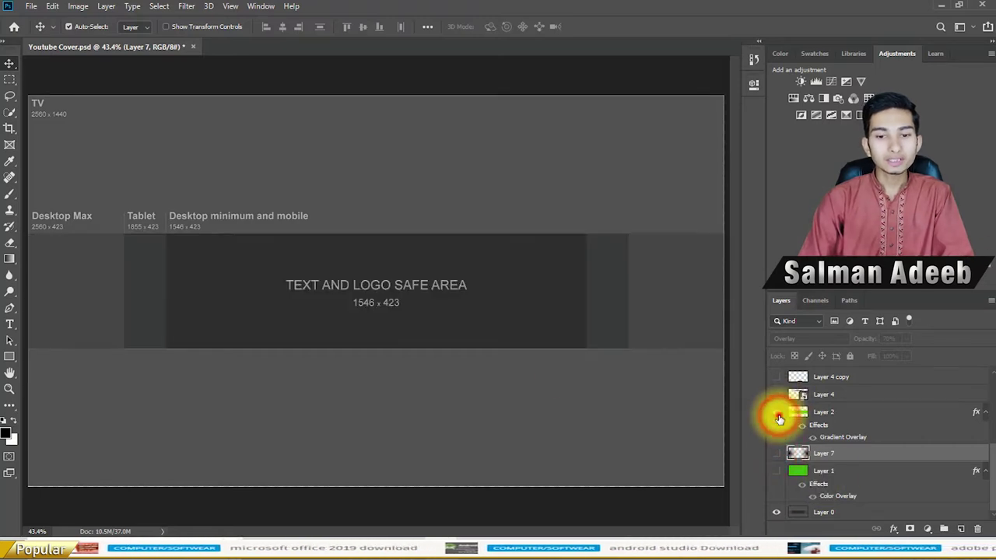
pyautogui.click(778, 418)
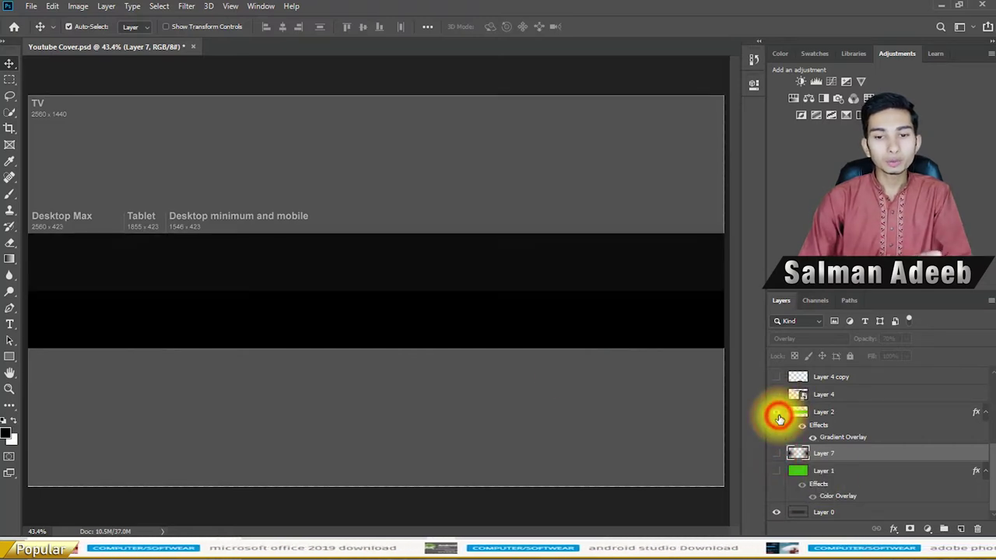
pyautogui.click(776, 472)
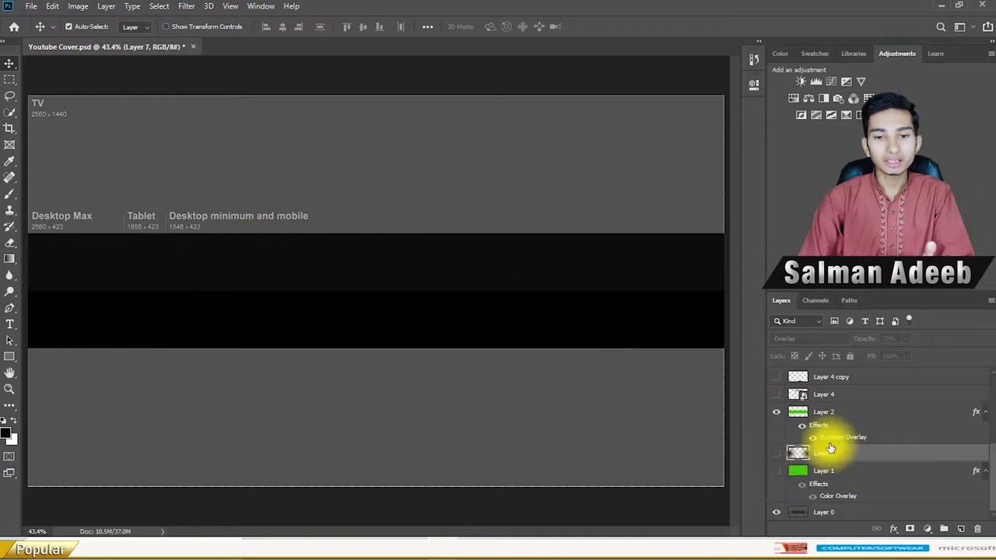
pyautogui.click(776, 452)
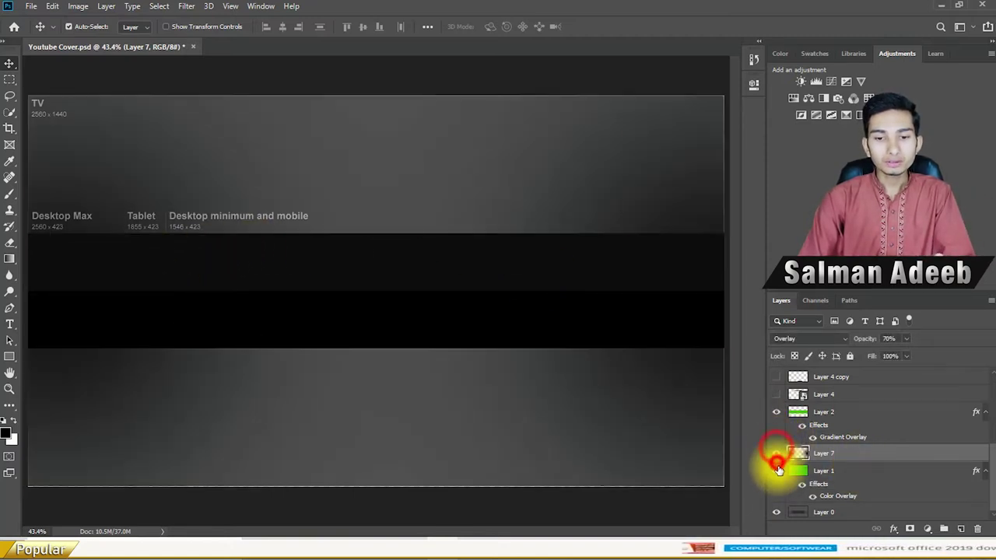
pyautogui.click(777, 470)
pyautogui.scroll(3, 778, 459)
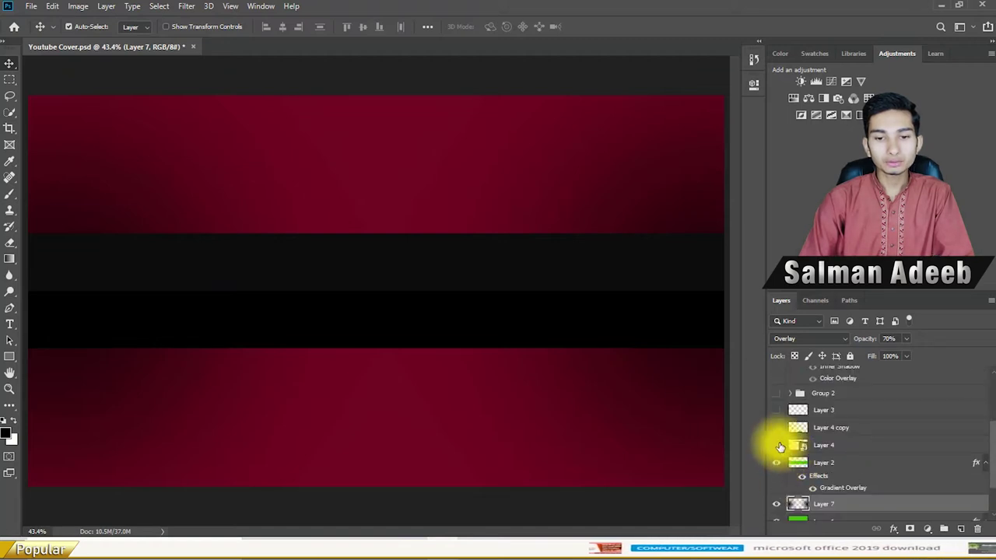
# Step: Delete the black diamond layers, Layer 4 and Layer 4 copy
pyautogui.click(776, 445)
pyautogui.click(776, 445)
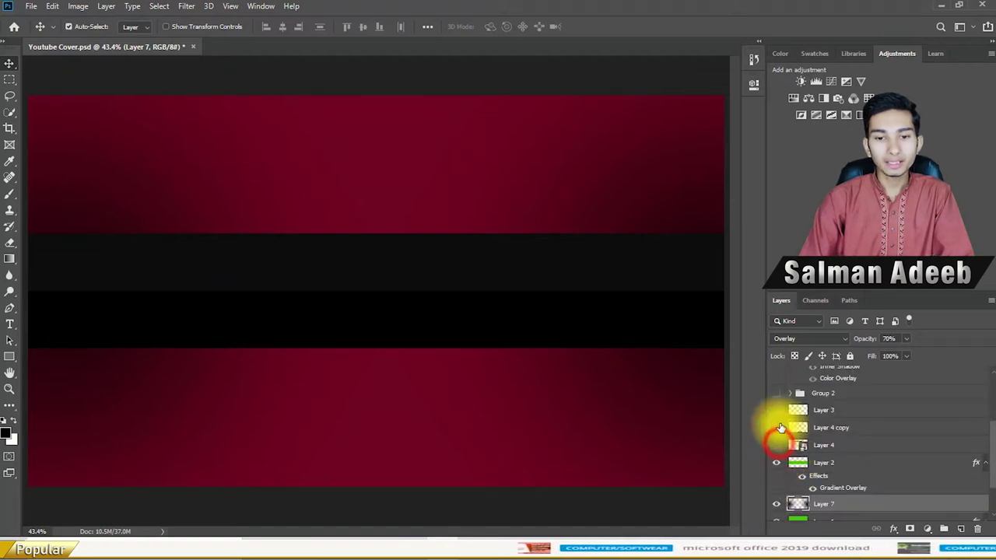
pyautogui.click(824, 427)
pyautogui.keyDown('shift'); pyautogui.click(827, 450); pyautogui.keyUp('shift')
pyautogui.press('Delete')
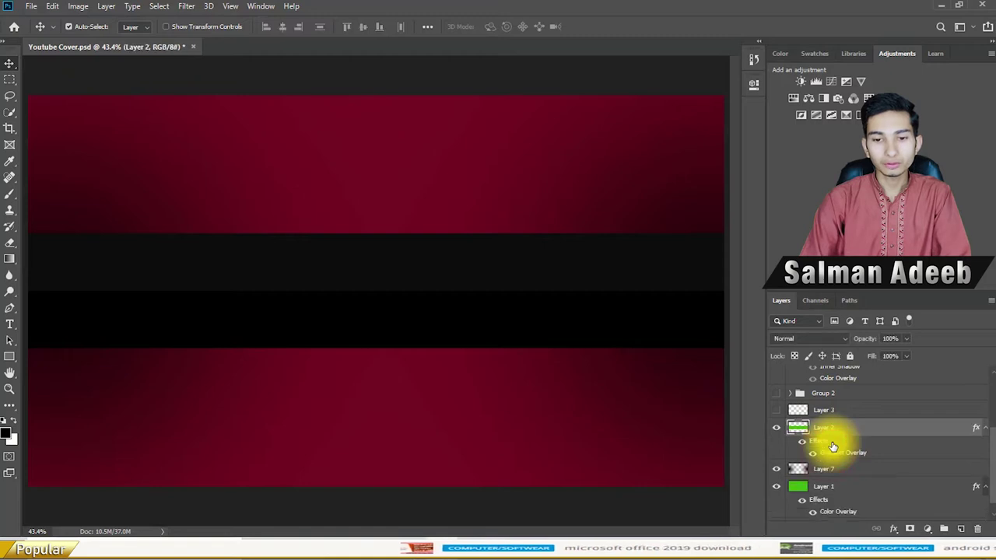
# Step: Show Group 2's white light streaks along the edges of the black band
pyautogui.click(776, 411)
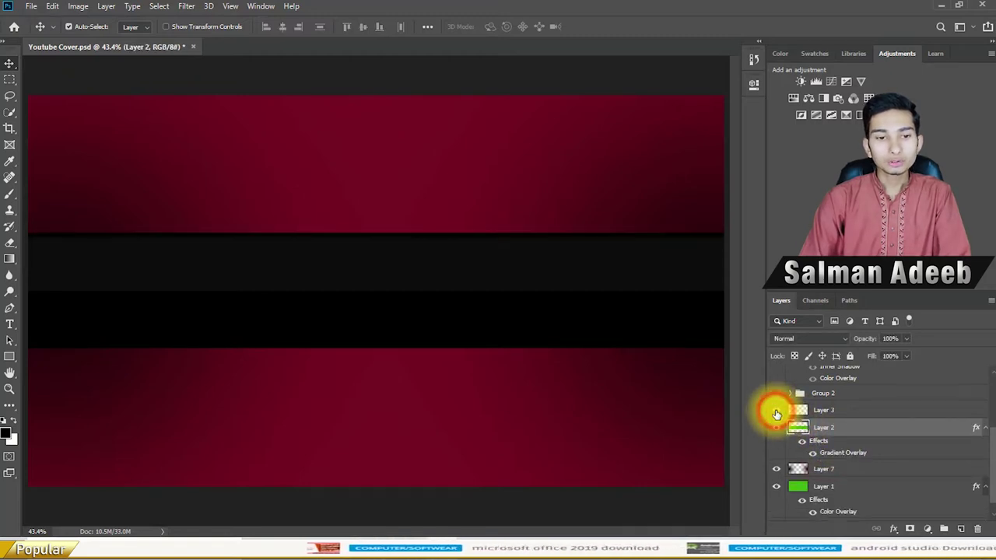
pyautogui.click(776, 411)
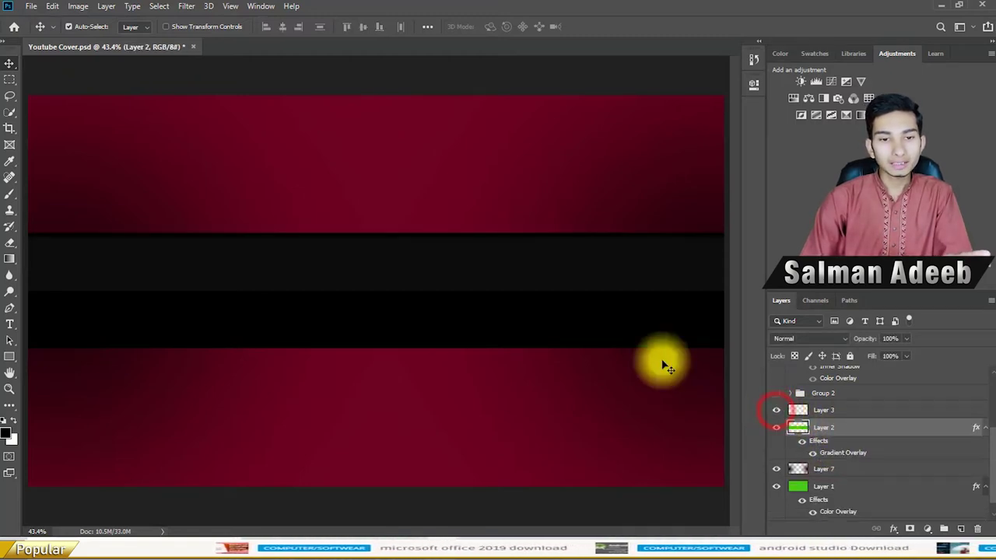
pyautogui.scroll(2, 894, 467)
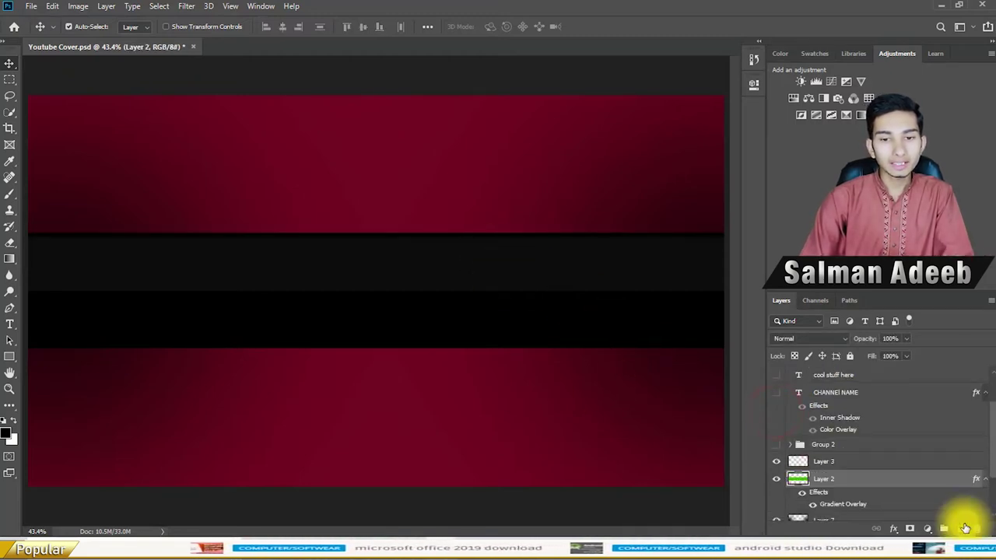
pyautogui.click(776, 481)
pyautogui.click(776, 481)
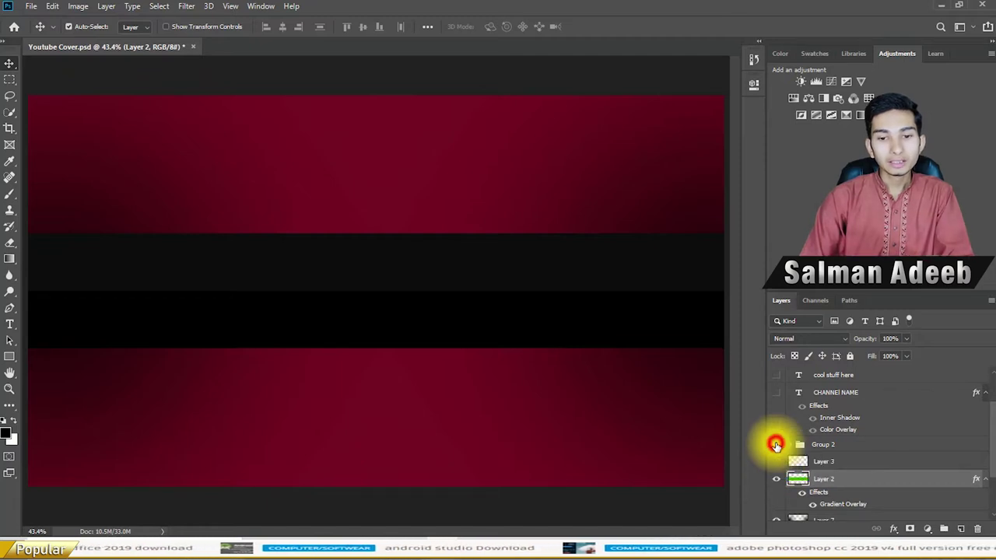
pyautogui.click(776, 445)
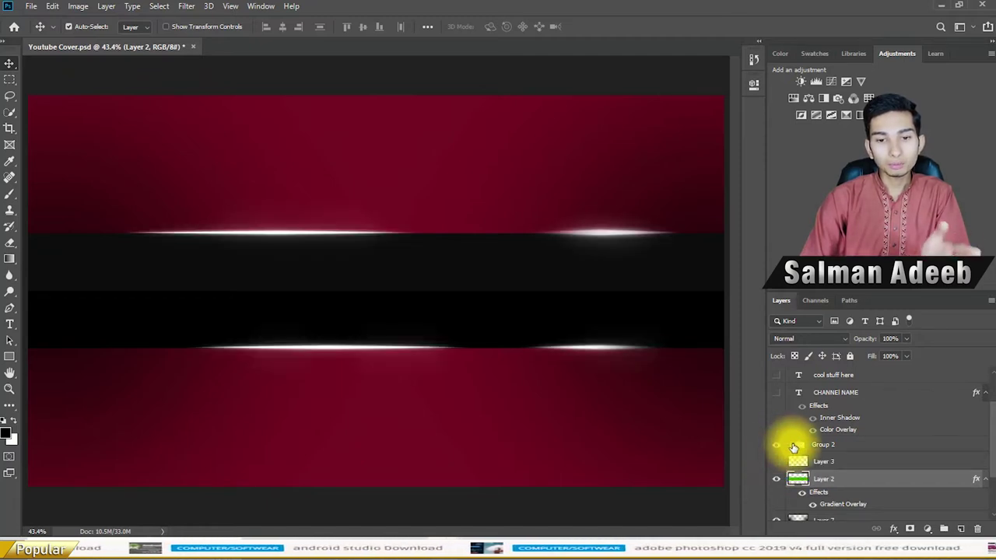
# Step: Expand Group 2 and make the orange CHANNEL NAME text visible
pyautogui.scroll(2, 801, 440)
pyautogui.scroll(-2, 793, 458)
pyautogui.click(790, 445)
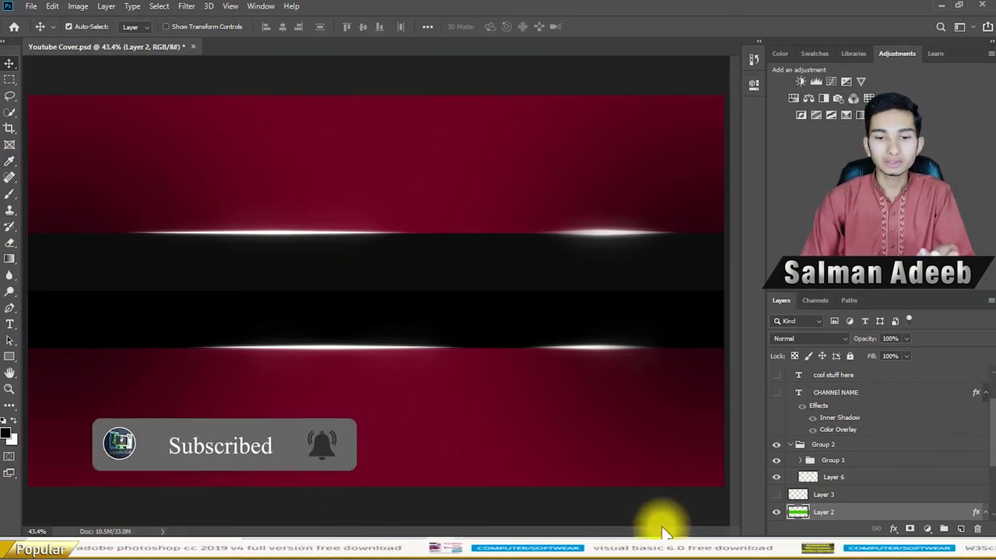
pyautogui.scroll(2, 809, 448)
pyautogui.click(775, 446)
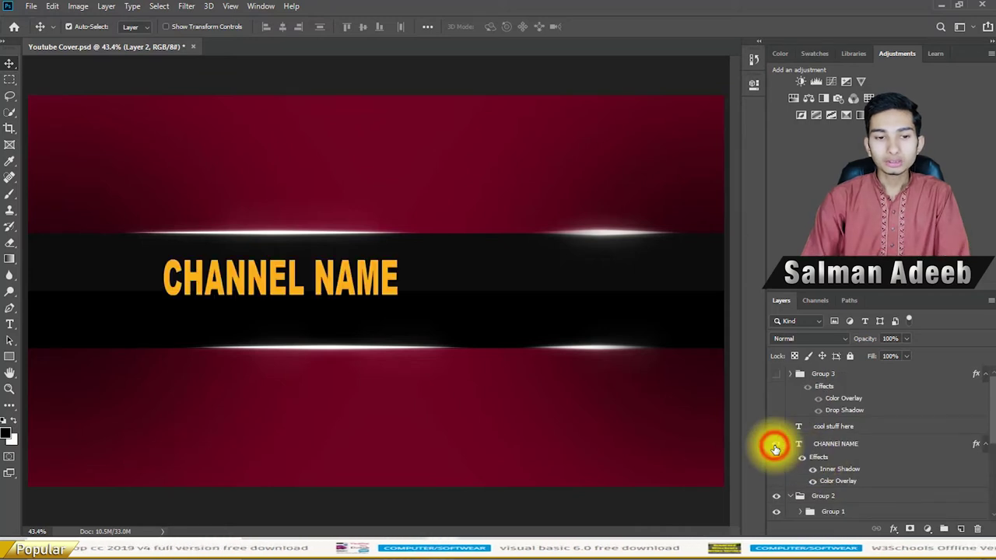
# Step: Reveal the COOL STUFF HERE tagline layer and Group 3 with the Twitter, Instagram and Facebook icons
pyautogui.click(858, 443)
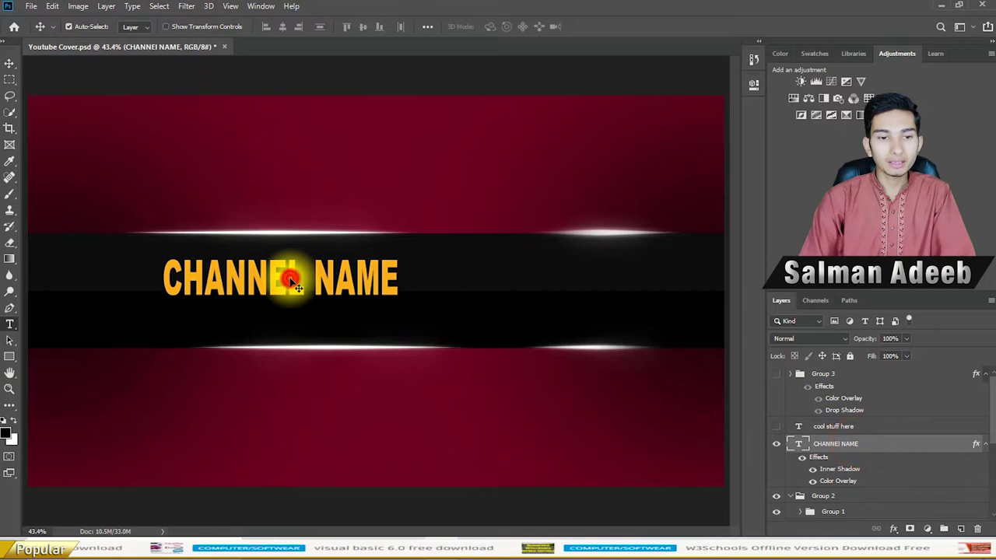
pyautogui.doubleClick(291, 280)
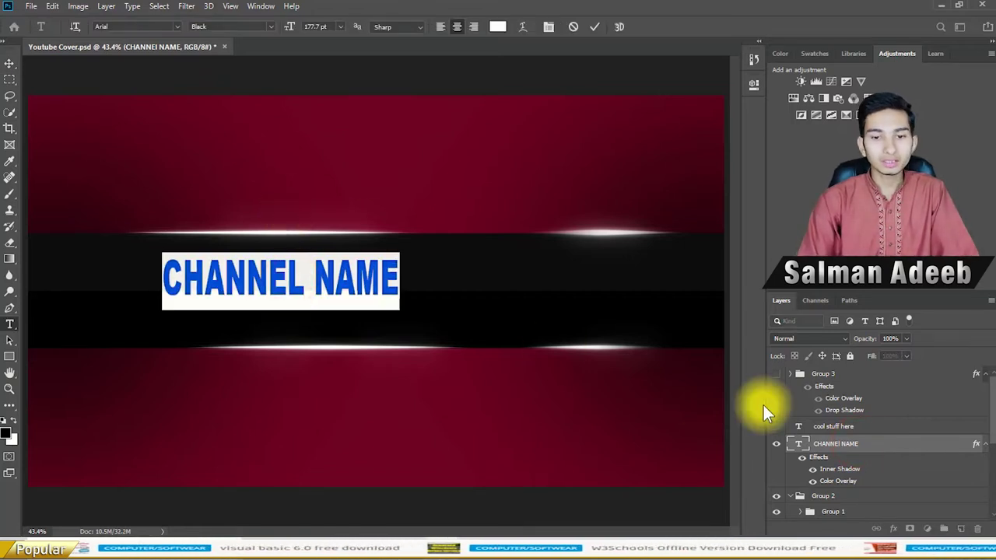
pyautogui.click(776, 443)
pyautogui.click(777, 443)
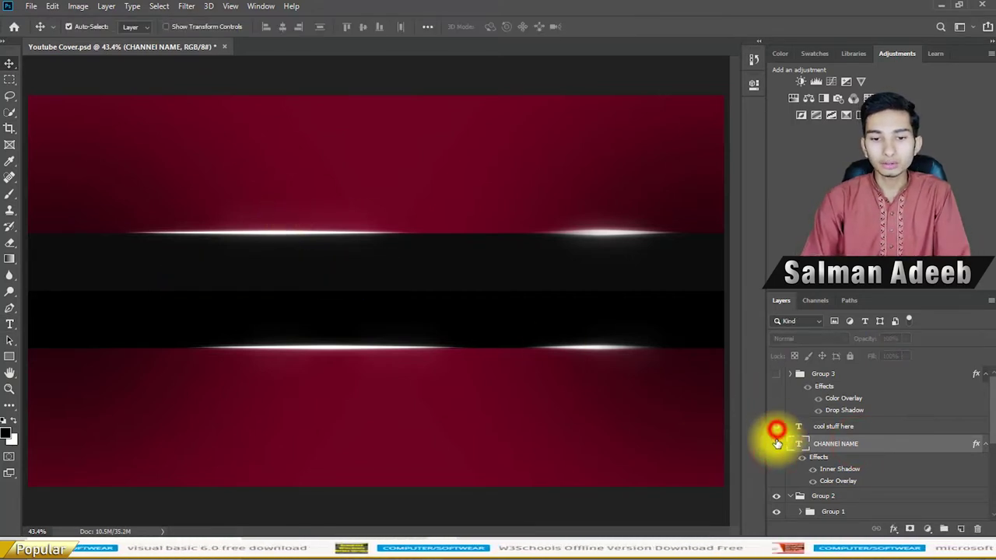
pyautogui.click(776, 427)
pyautogui.click(776, 443)
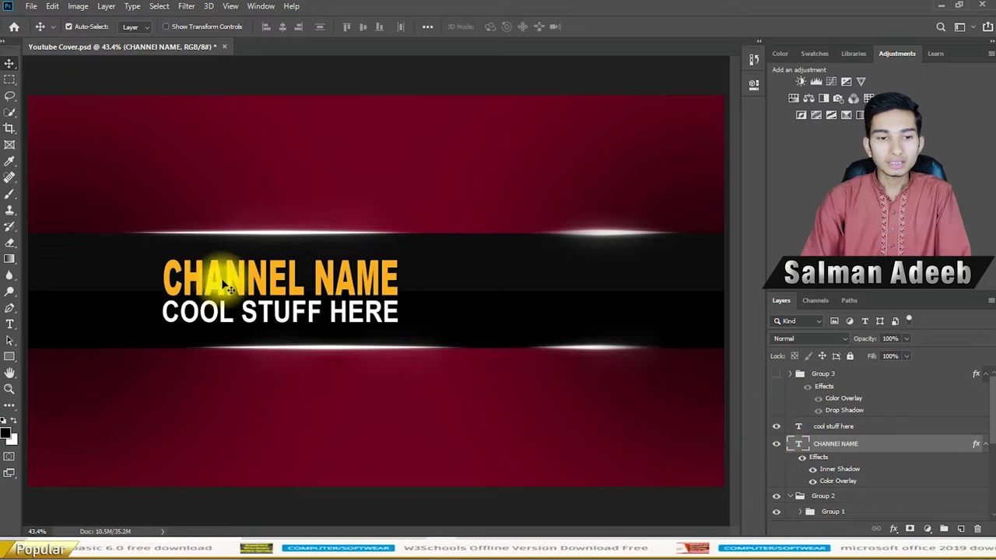
pyautogui.click(775, 374)
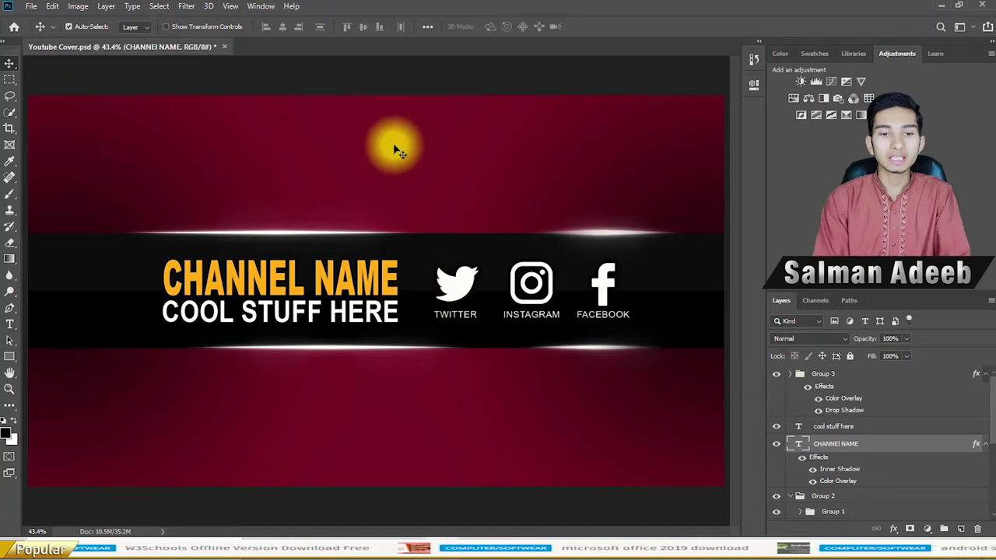
pyautogui.click(263, 284)
pyautogui.doubleClick(264, 285)
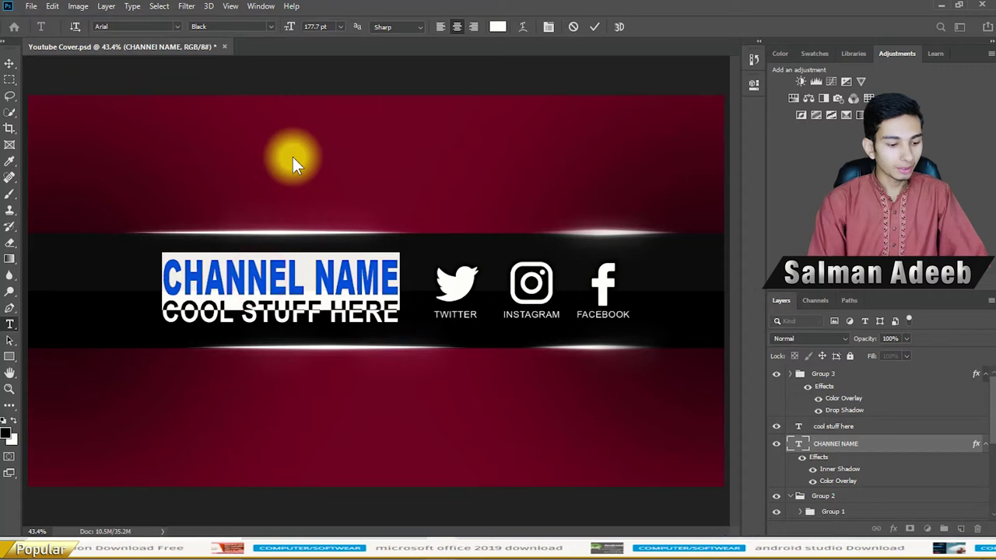
# Step: Replace the CHANNEL NAME heading with 'ADEEB TECH LAB', fixing typos, and commit the text
pyautogui.hotkey('ctrl', 'a')
pyautogui.write('ADEBB')
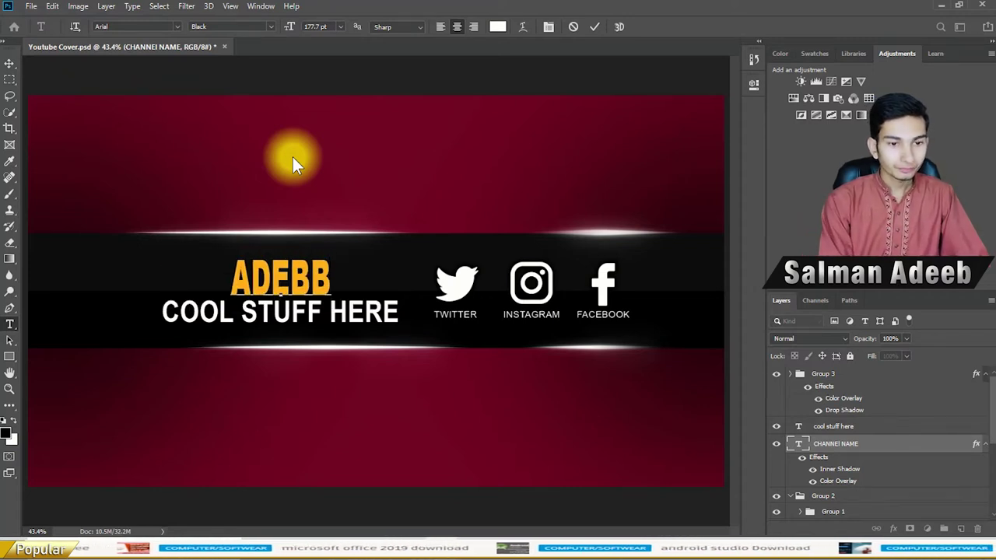
pyautogui.press('BackSpace')
pyautogui.press('BackSpace')
pyautogui.press('BackSpace')
pyautogui.write('EEB')
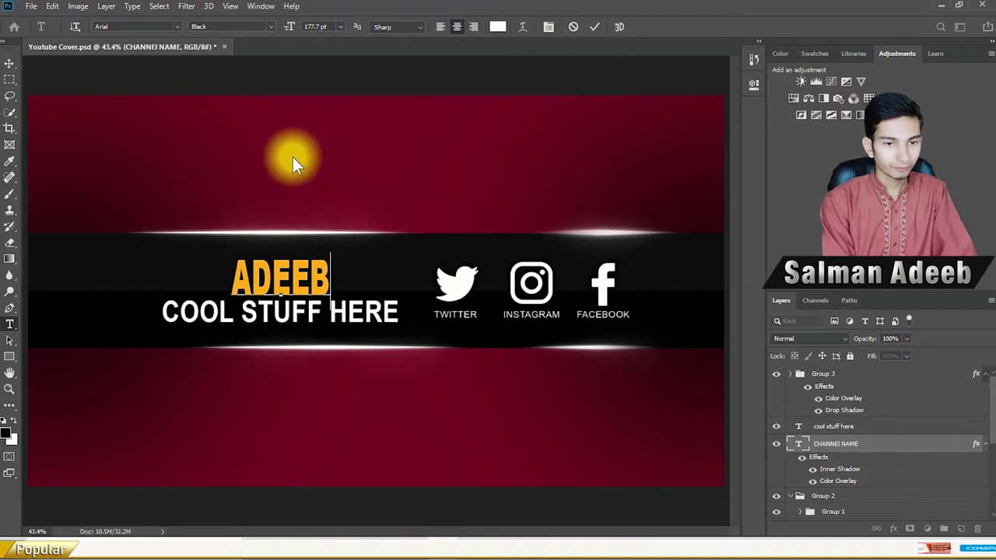
pyautogui.write('TECH')
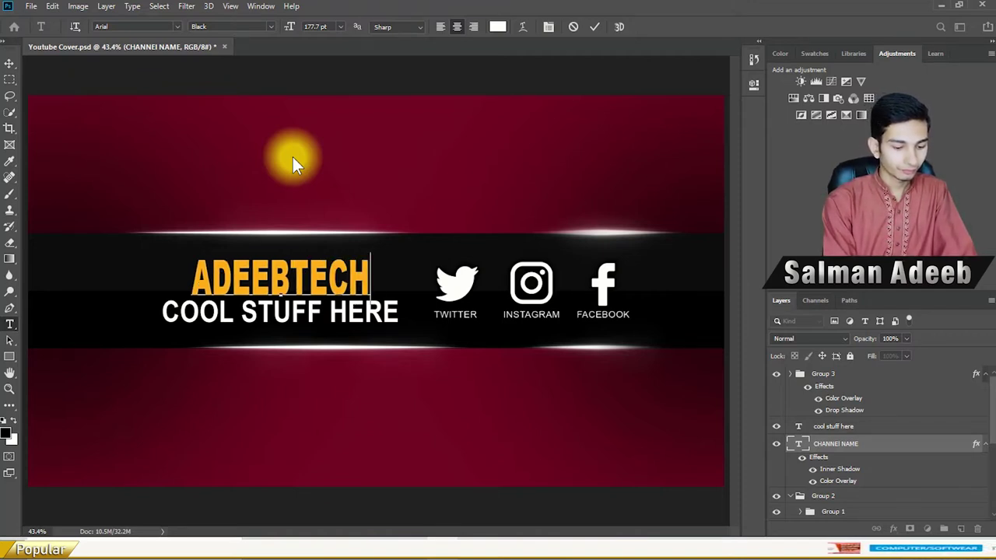
pyautogui.write('N')
pyautogui.press('Left')
pyautogui.press('Delete')
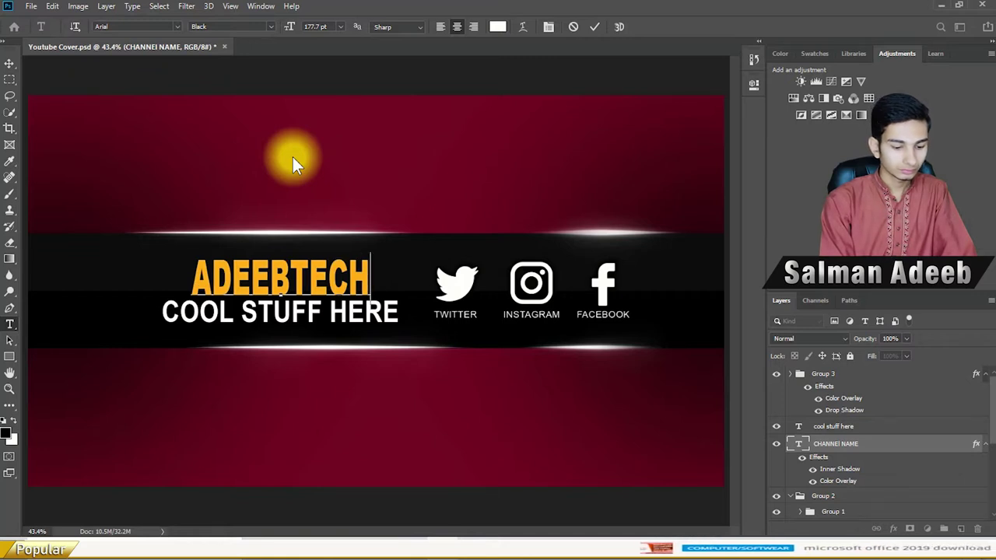
pyautogui.write('LAB')
pyautogui.press('Left')
pyautogui.press('Left')
pyautogui.press('Left')
pyautogui.press('Left')
pyautogui.press('Left')
pyautogui.press('Left')
pyautogui.press('Left')
pyautogui.press('Left')
pyautogui.press('Left')
pyautogui.press('Right')
pyautogui.press('Right')
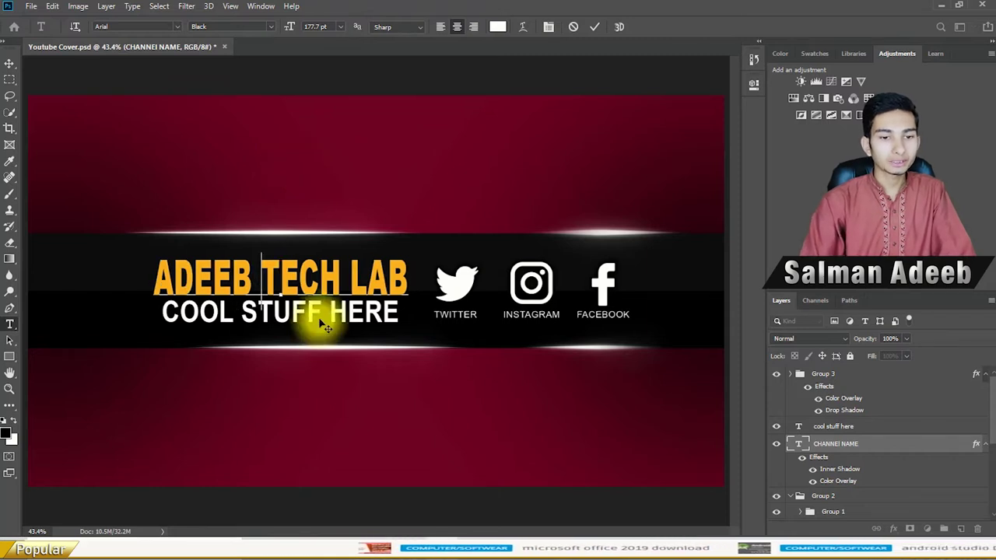
pyautogui.click(338, 432)
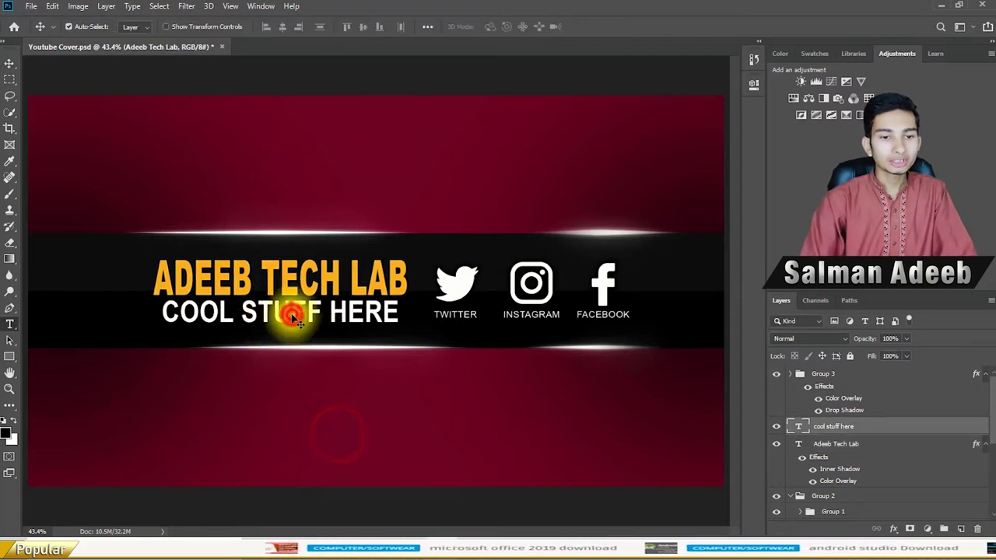
# Step: Select all of the COOL STUFF HERE tagline text, then switch to Chrome
pyautogui.tripleClick(292, 319)
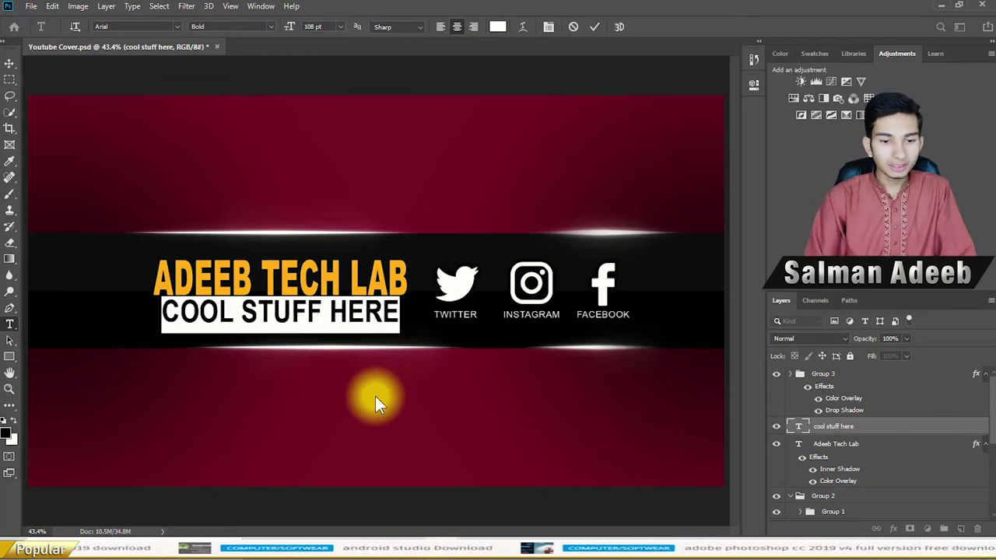
pyautogui.click(495, 537)
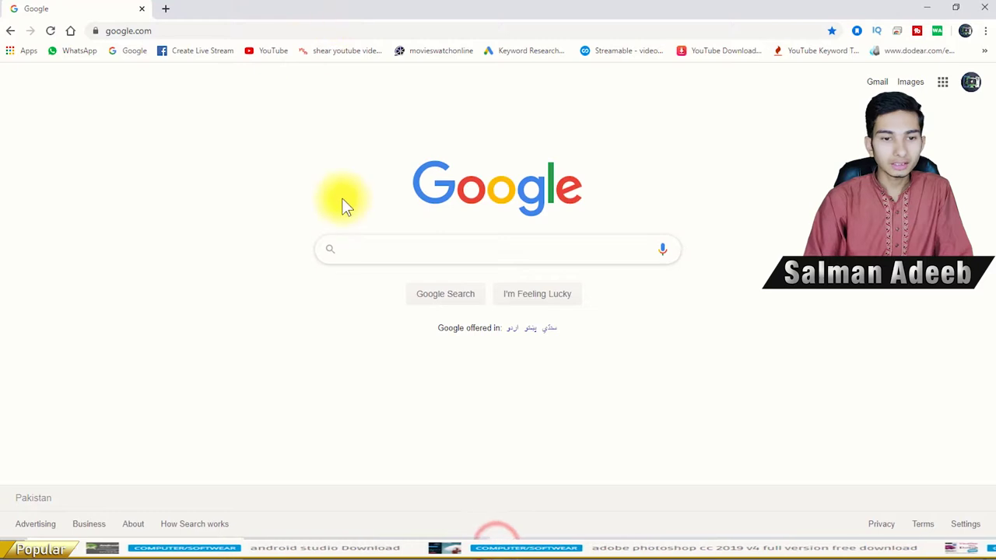
# Step: Google 'teknical video on this channel', take the corrected phrase, and paste it into the tagline
pyautogui.click(383, 250)
pyautogui.write('tekn')
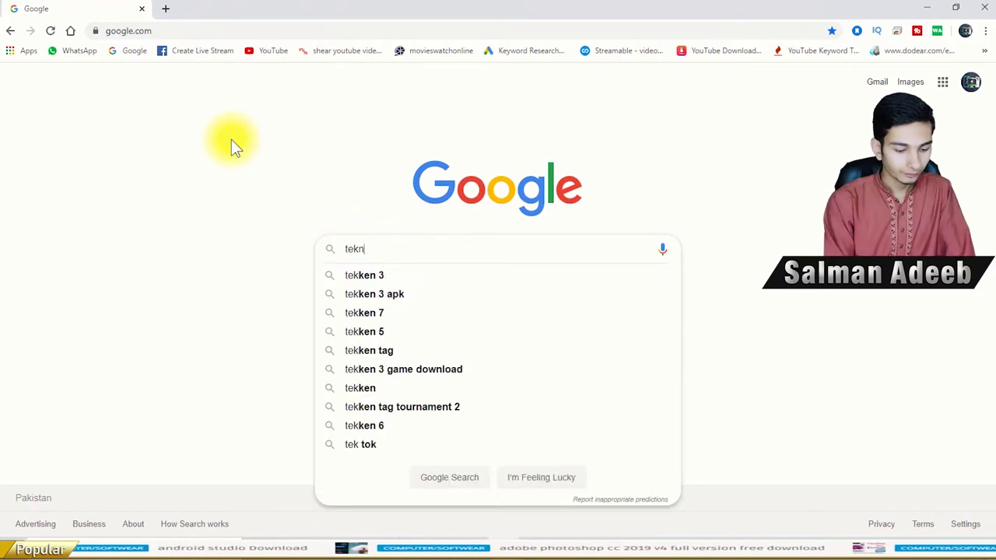
pyautogui.write('ical video on this channel')
pyautogui.press('Return')
pyautogui.click(265, 172)
pyautogui.click(277, 87)
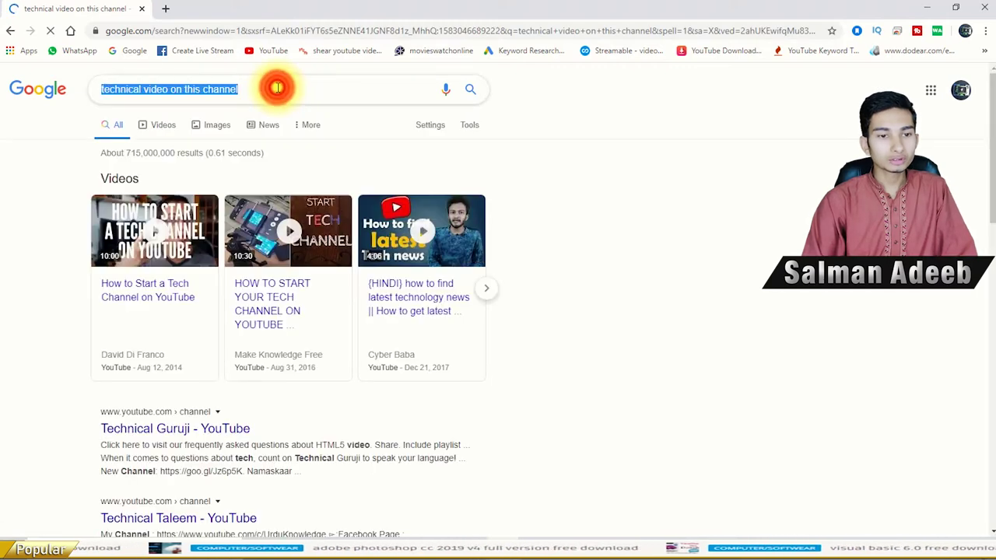
pyautogui.click(934, 8)
pyautogui.write('TECHNICAL VIDEO ON THIS CHANNEL')
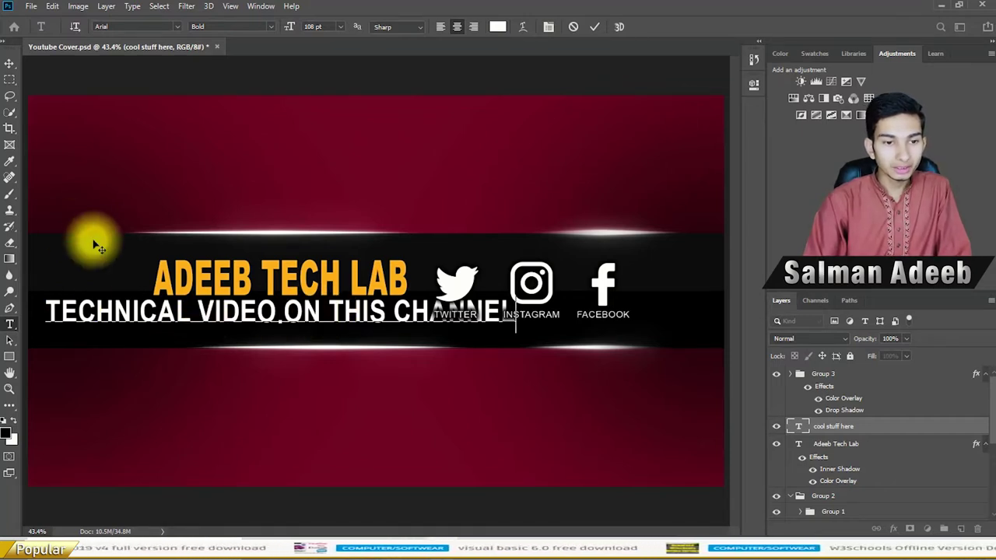
# Step: Scale the TECHNICAL VIDEO ON THIS CHANNEL tagline down to about 54% beneath the name
pyautogui.click(9, 62)
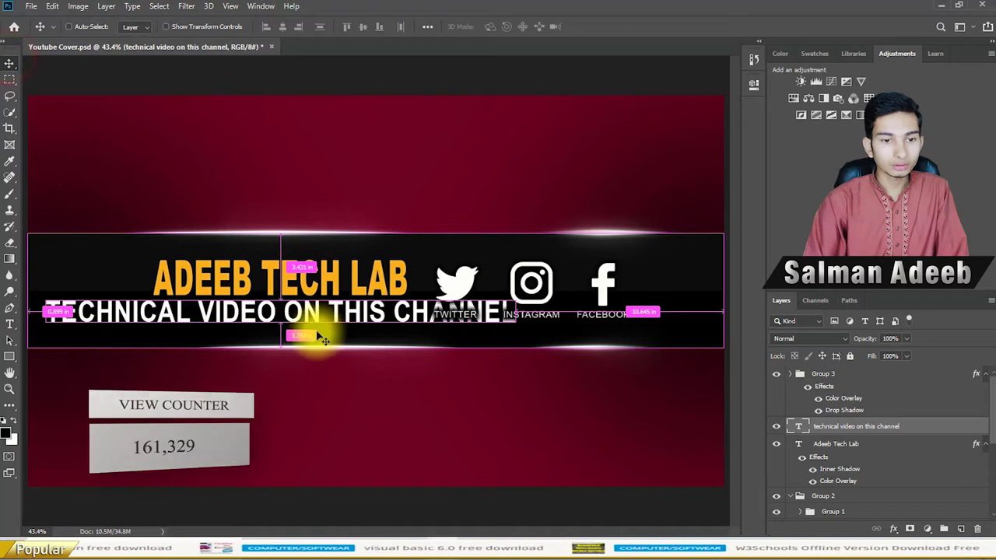
pyautogui.moveTo(514, 314); pyautogui.dragTo(405, 309)
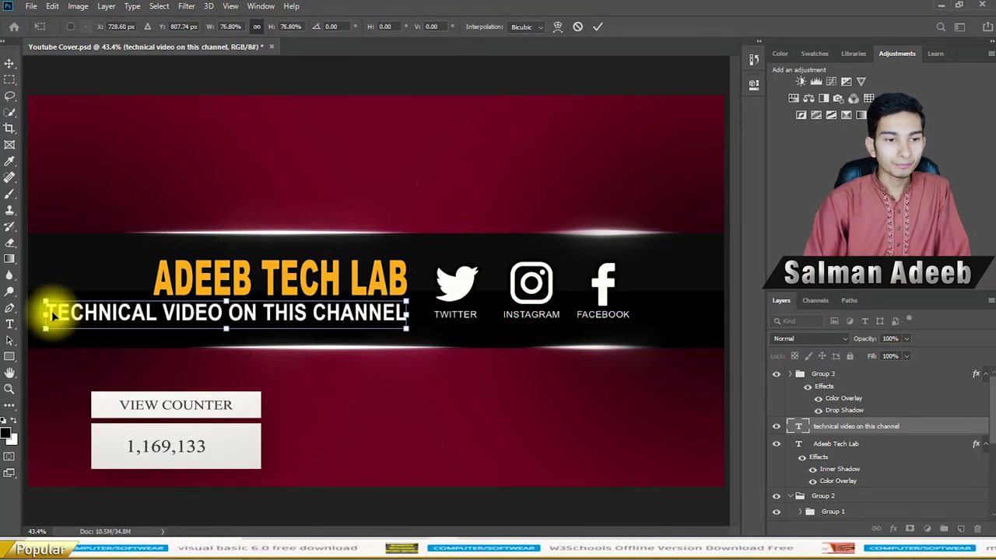
pyautogui.moveTo(49, 314); pyautogui.dragTo(156, 311)
pyautogui.press('Return')
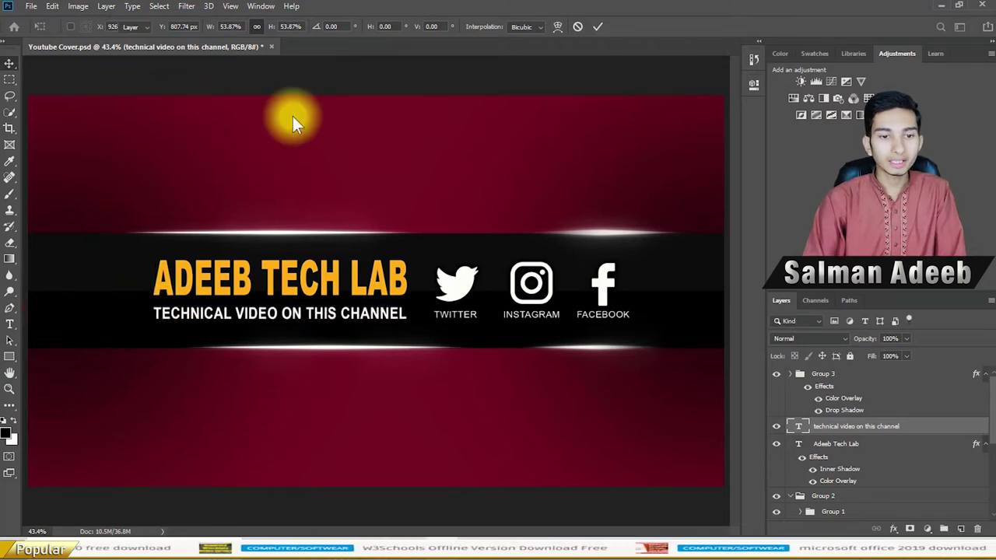
pyautogui.click(459, 312)
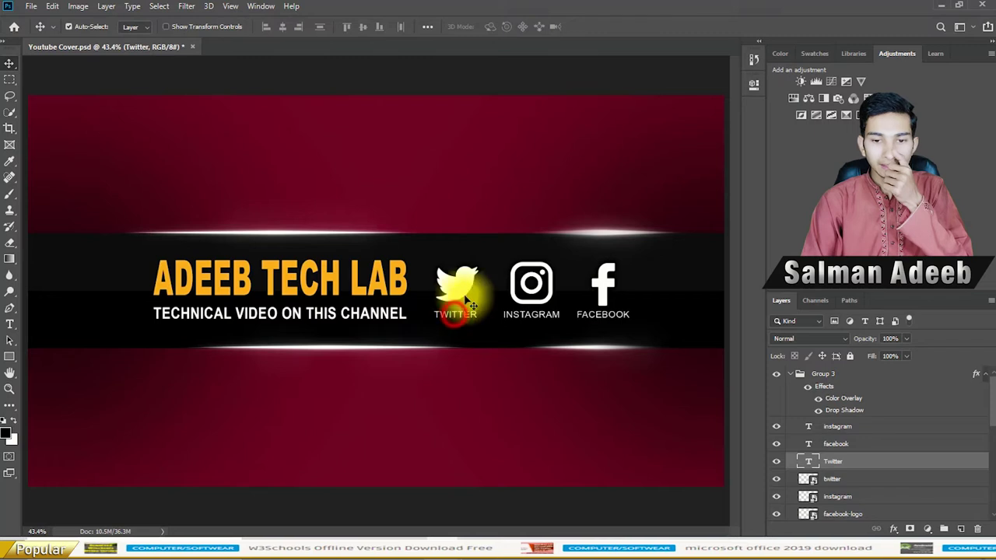
# Step: Confirm Group 3 and the Instagram icon are visible, then check the facebook and Twitter layers
pyautogui.click(778, 377)
pyautogui.click(779, 377)
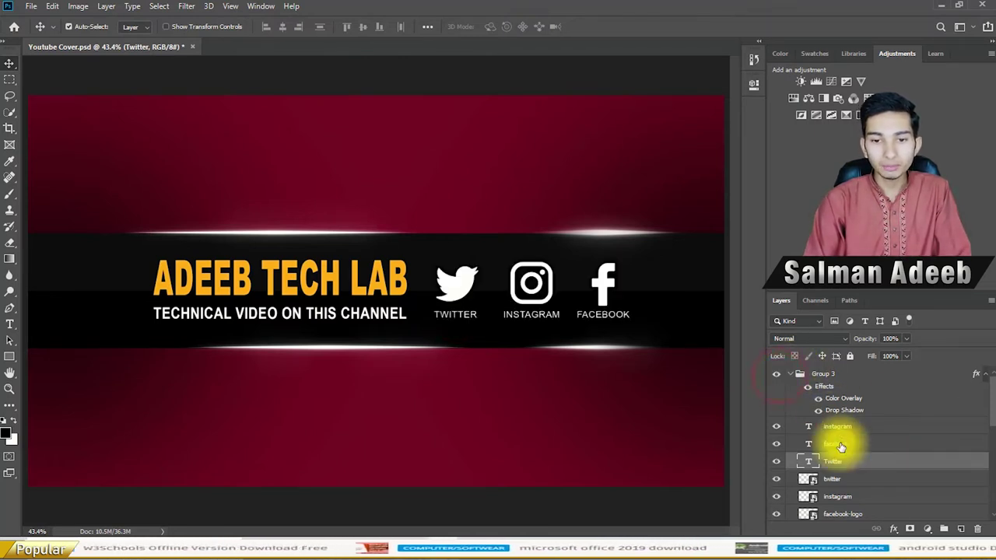
pyautogui.scroll(-3, 813, 428)
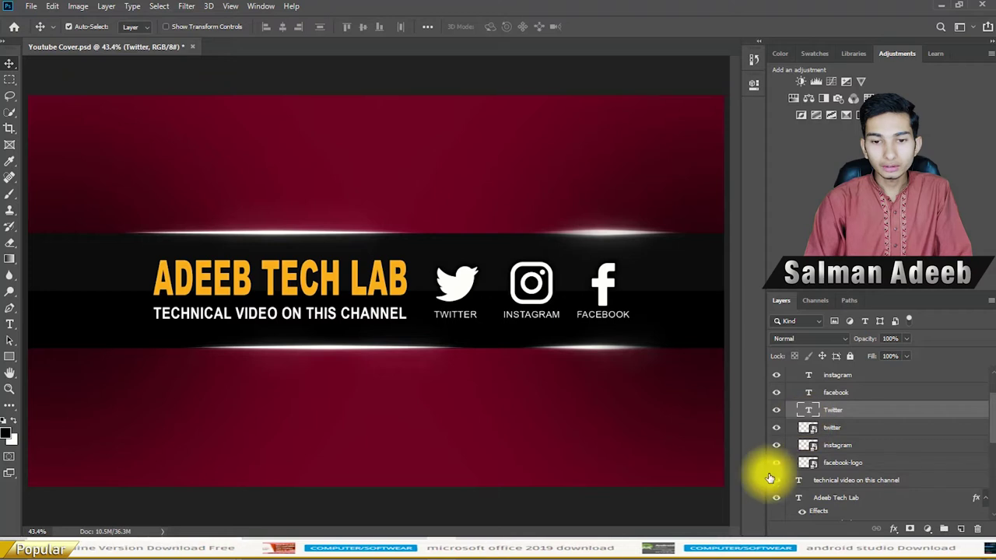
pyautogui.click(775, 447)
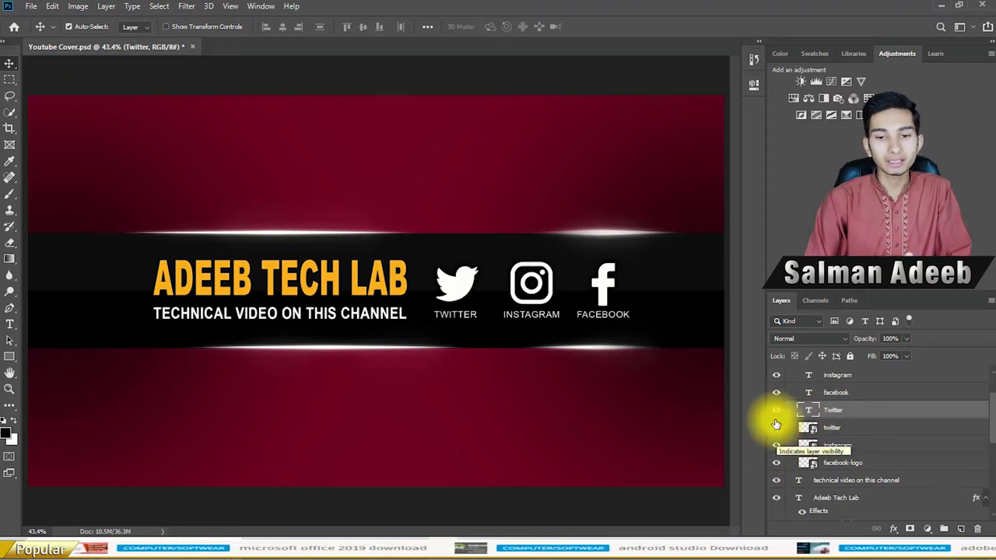
pyautogui.scroll(3, 809, 428)
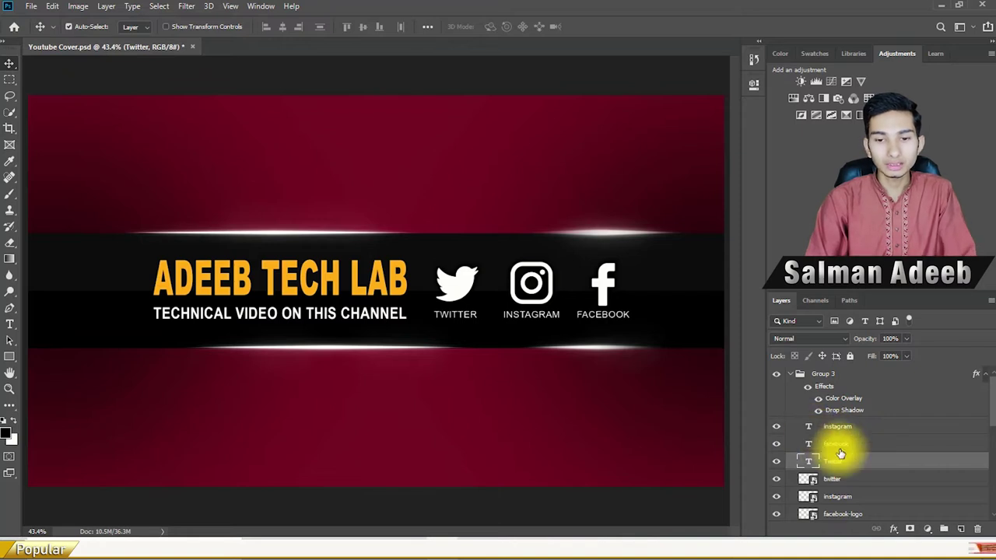
pyautogui.click(843, 445)
pyautogui.click(840, 463)
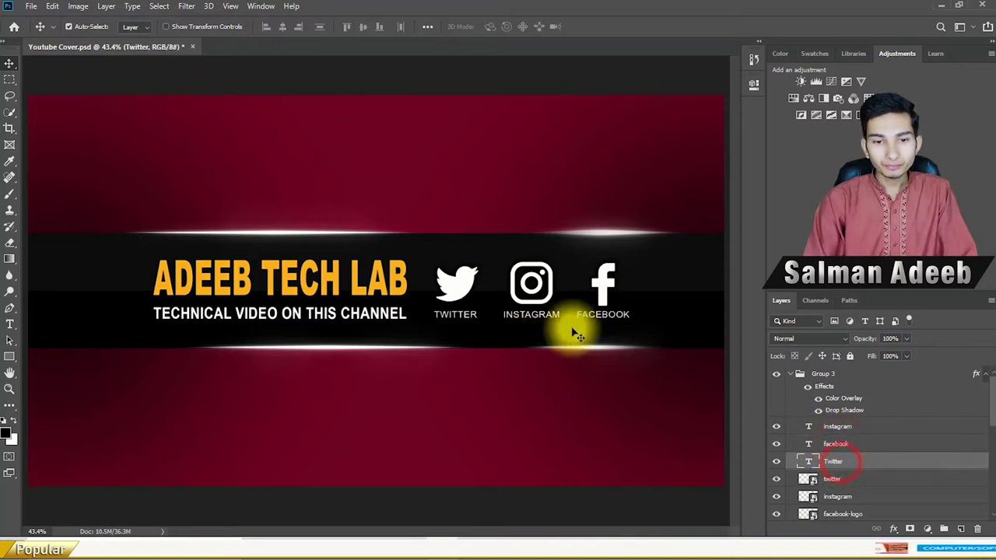
pyautogui.click(864, 462)
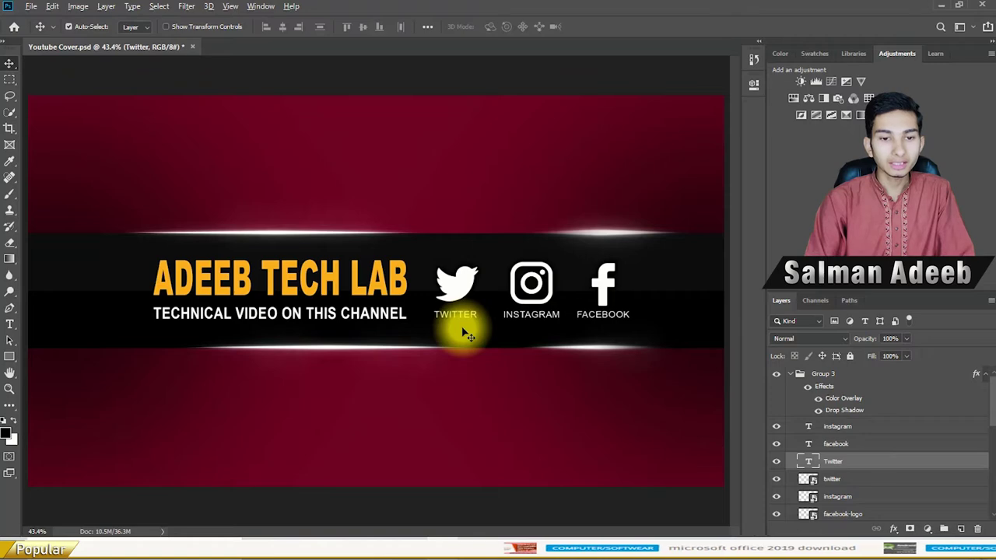
pyautogui.hotkey('alt', 'Tab')
pyautogui.moveTo(575, 203)
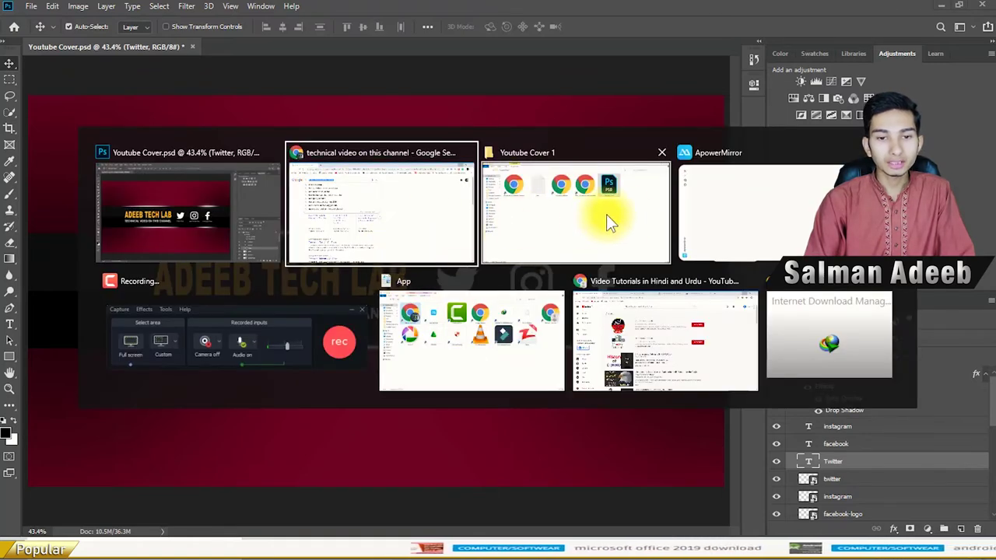
# Step: Load the channel's Twitter profile in Chrome from the 'tw' suggestion and select its handle
pyautogui.click(329, 198)
pyautogui.click(264, 32)
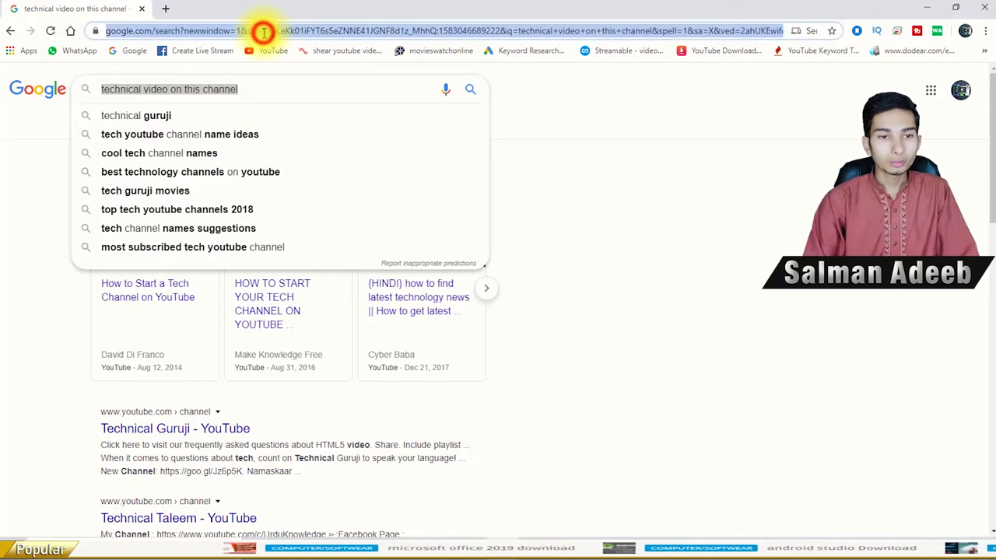
pyautogui.write('tw')
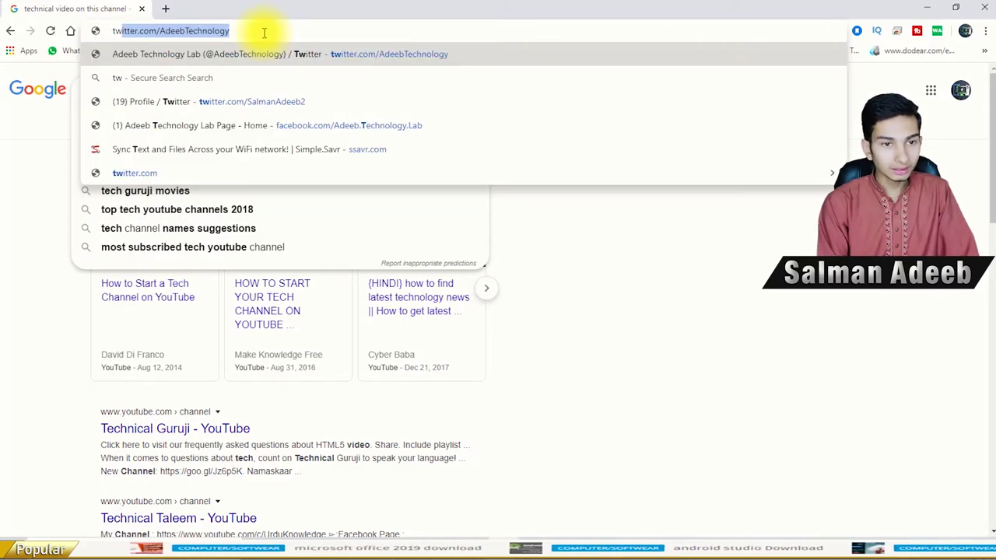
pyautogui.press('Return')
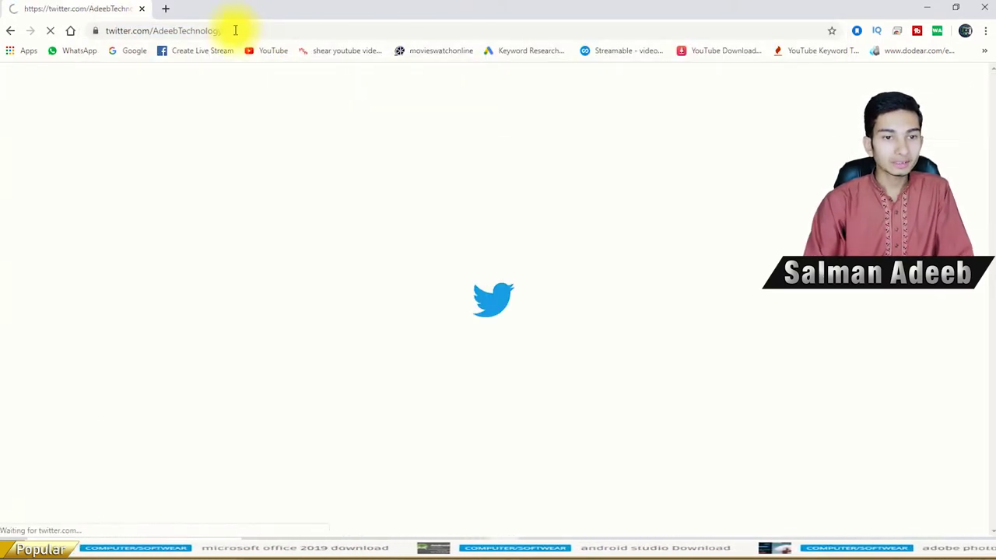
pyautogui.click(238, 32)
pyautogui.moveTo(187, 32); pyautogui.dragTo(154, 31)
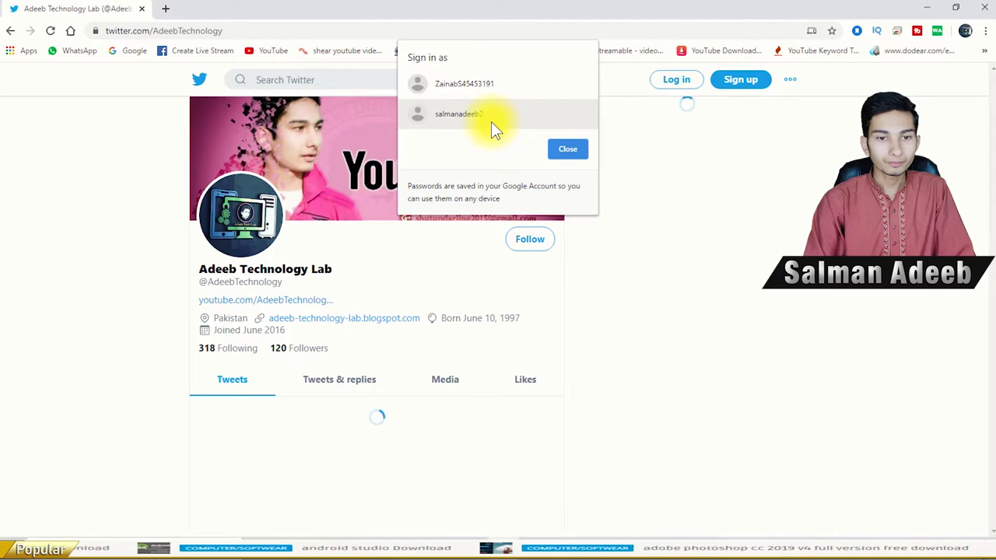
pyautogui.click(491, 122)
pyautogui.moveTo(256, 30); pyautogui.dragTo(176, 29)
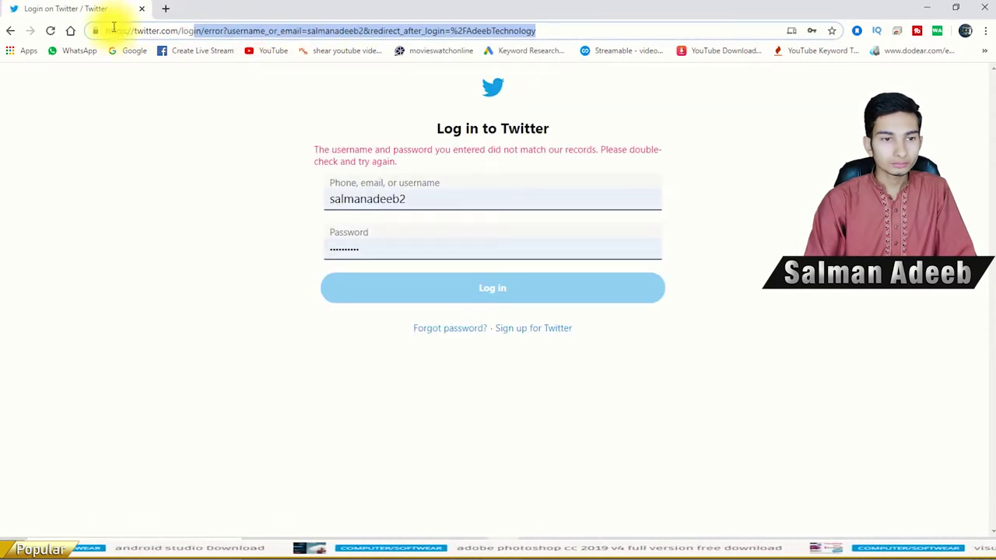
# Step: Enter the Twitter profile address directly, dismiss the sign-in prompt and select the handle
pyautogui.click(10, 32)
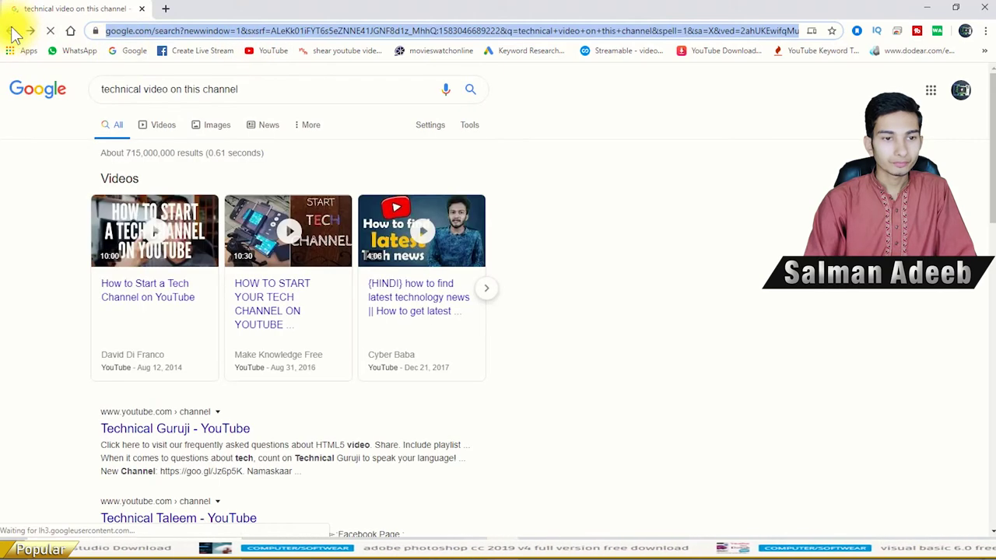
pyautogui.write('tw')
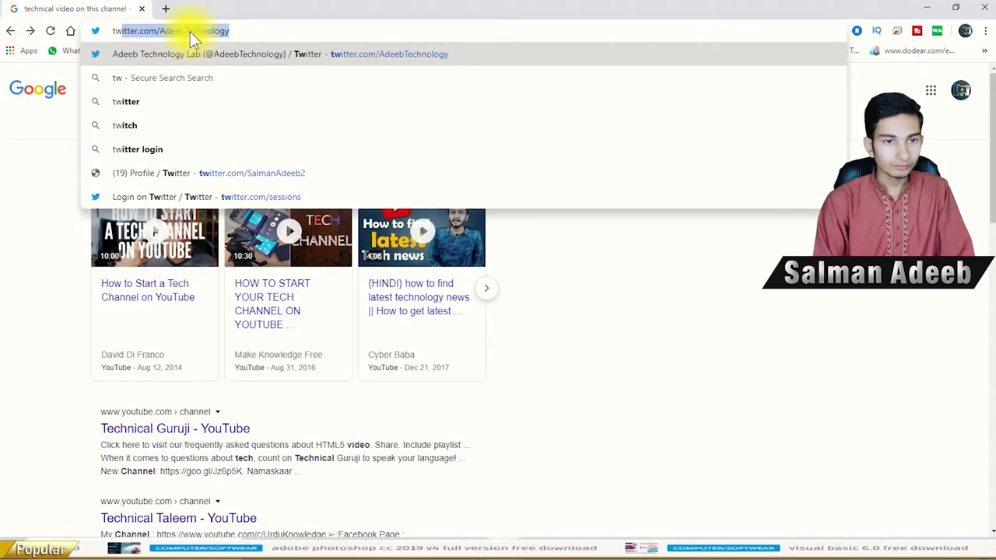
pyautogui.write('itter.com/AdeebTechnology')
pyautogui.press('Return')
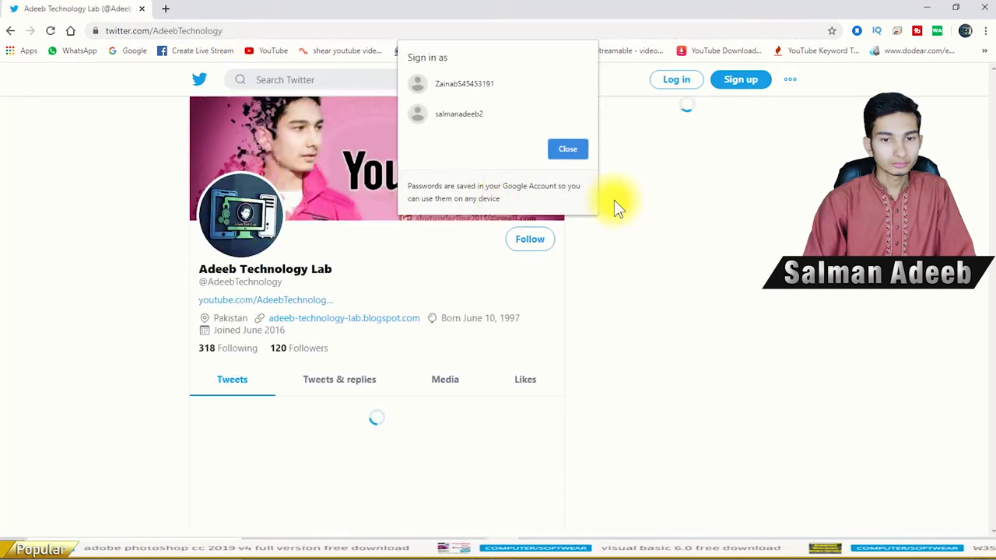
pyautogui.click(555, 148)
pyautogui.moveTo(284, 31); pyautogui.dragTo(169, 31)
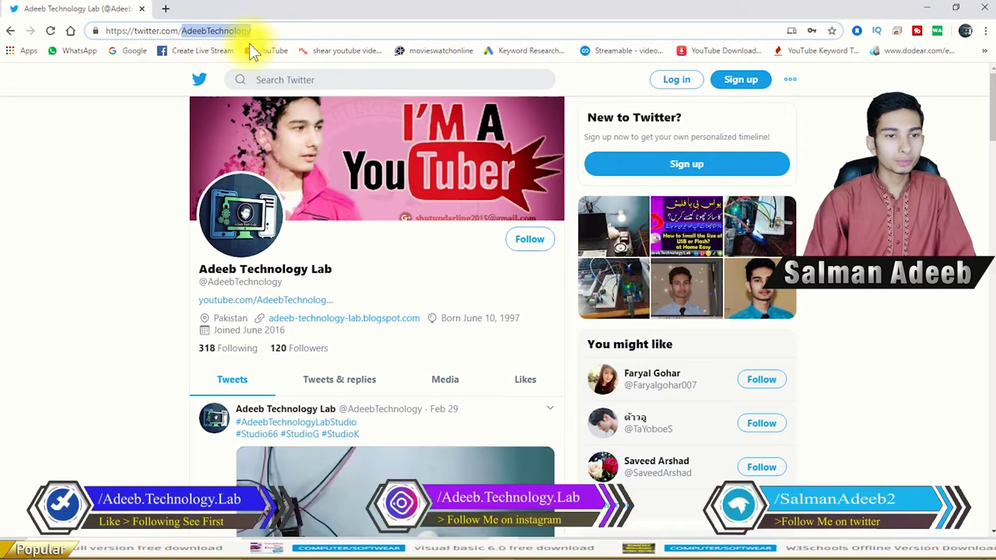
pyautogui.hotkey('alt', 'Tab')
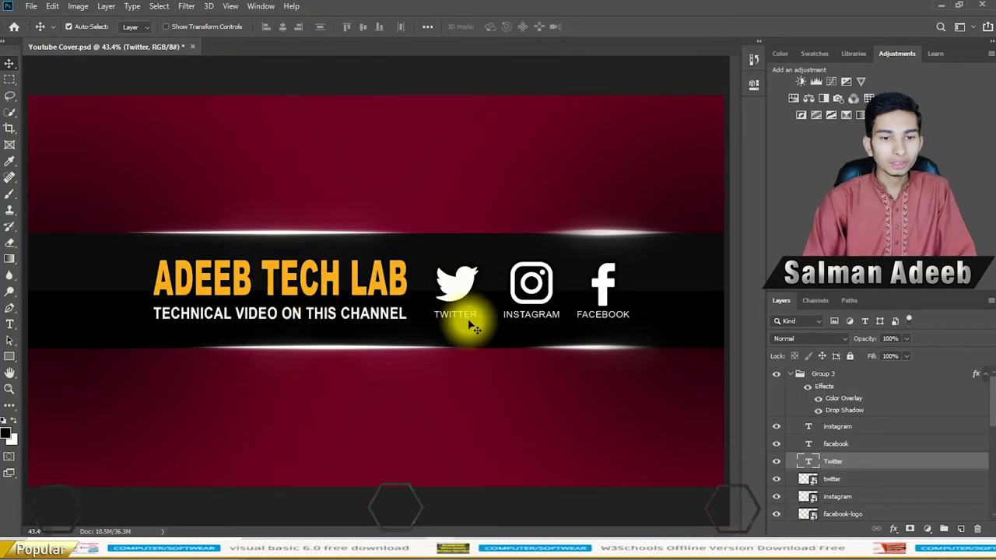
# Step: Replace the TWITTER label with the pasted Twitter handle, narrowed to fit under the bird icon
pyautogui.doubleClick(465, 317)
pyautogui.write('ADEEBTECHNOLOGY')
pyautogui.click(9, 62)
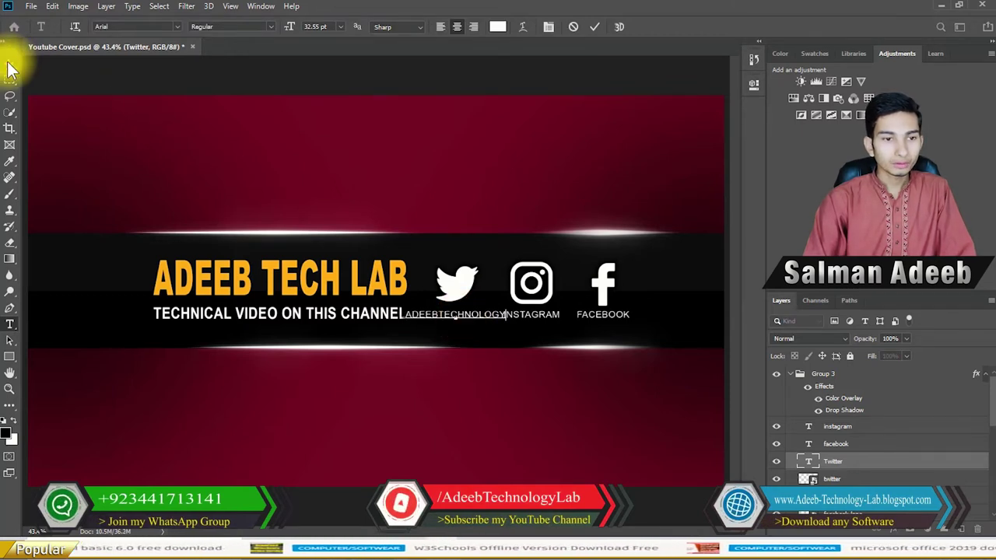
pyautogui.hotkey('ctrl', 't')
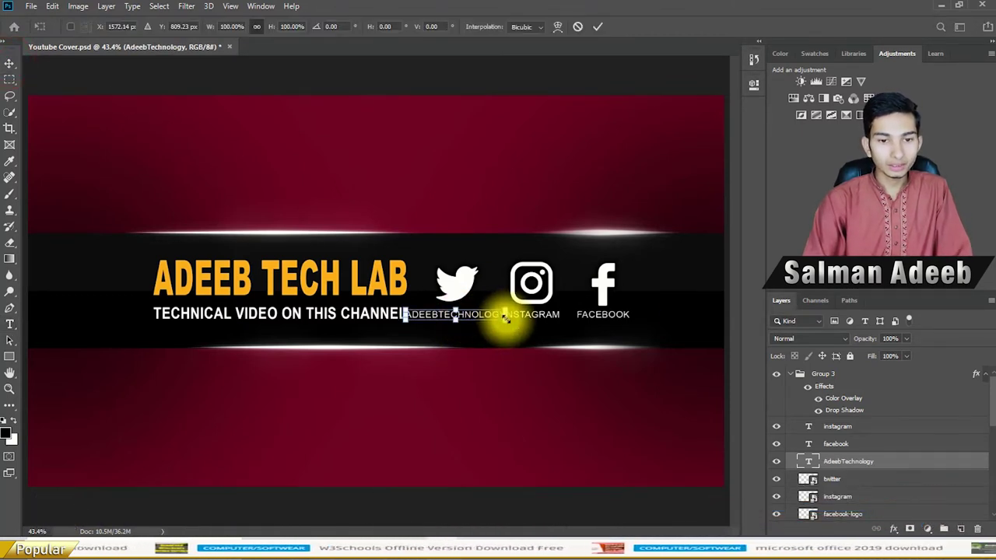
pyautogui.moveTo(505, 314); pyautogui.dragTo(479, 314)
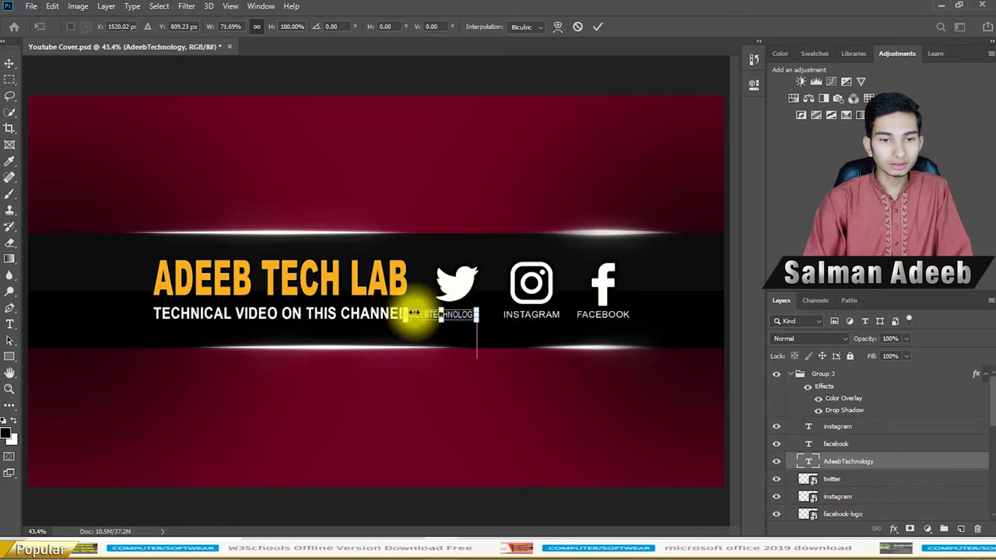
pyautogui.moveTo(405, 314); pyautogui.dragTo(423, 314)
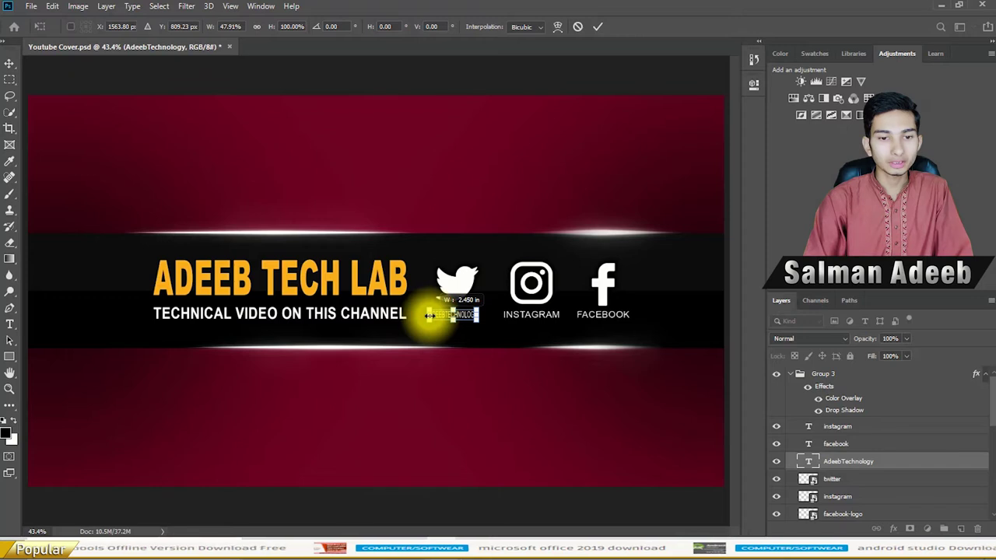
pyautogui.press('Return')
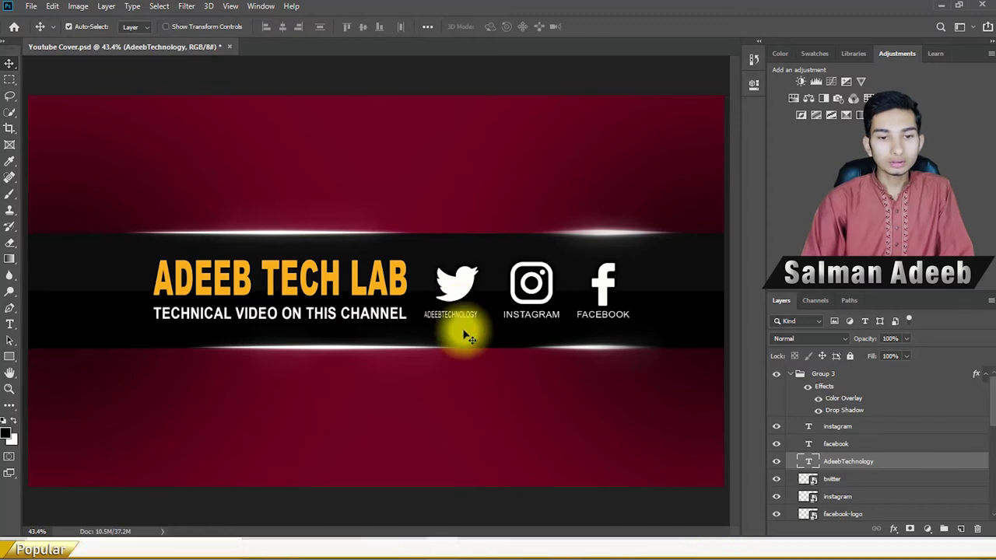
# Step: Squash the Twitter handle text slightly shorter in height
pyautogui.hotkey('ctrl', 't')
pyautogui.scroll(3, 455, 330)
pyautogui.scroll(2, 436, 321)
pyautogui.scroll(1, 435, 320)
pyautogui.scroll(1, 428, 317)
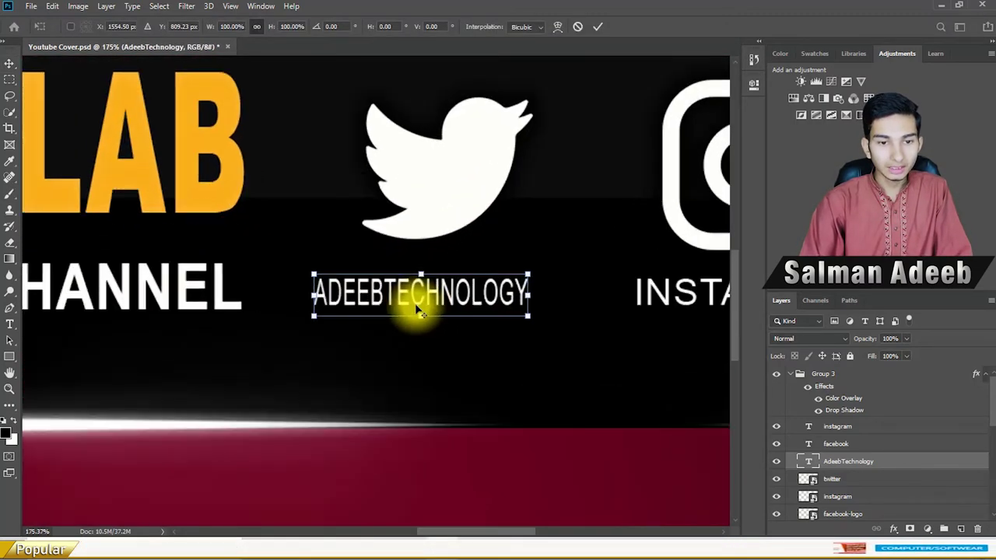
pyautogui.moveTo(420, 316); pyautogui.dragTo(421, 306)
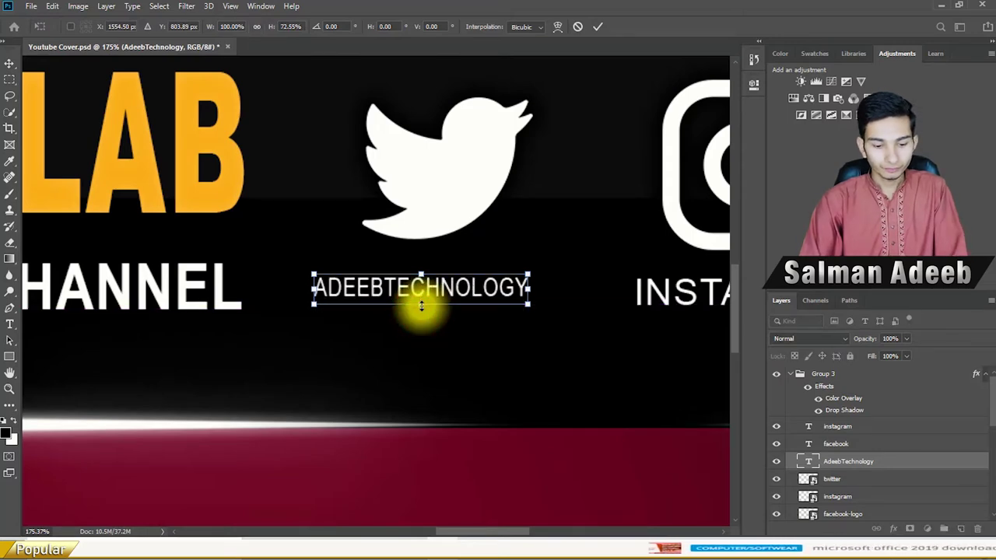
pyautogui.press('Return')
# Step: Zoom around to check the handle label, then bring Chrome's Twitter profile page forward
pyautogui.scroll(-3, 456, 361)
pyautogui.scroll(-4, 493, 395)
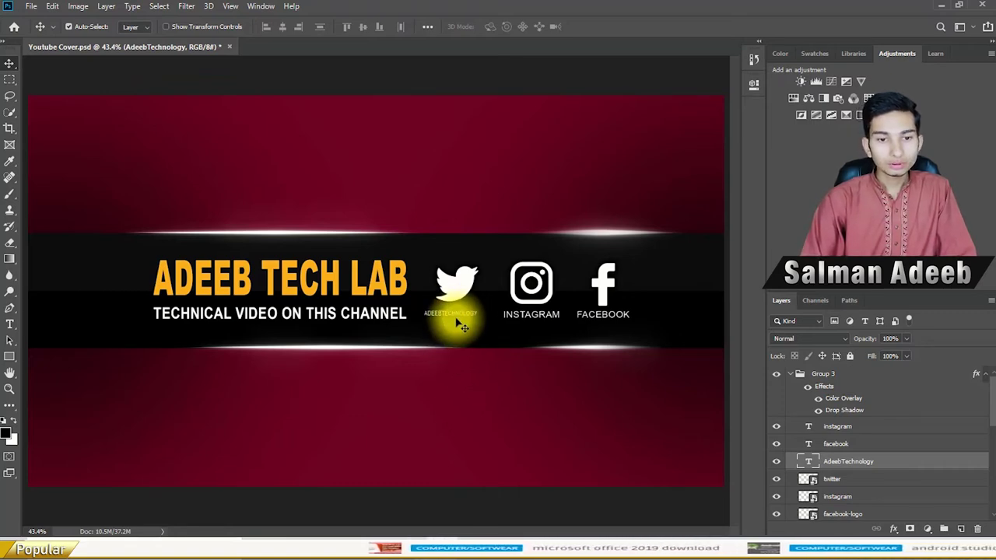
pyautogui.scroll(2, 448, 321)
pyautogui.scroll(1, 448, 321)
pyautogui.scroll(-2, 456, 315)
pyautogui.scroll(-1, 459, 327)
pyautogui.scroll(2, 470, 346)
pyautogui.scroll(3, 455, 315)
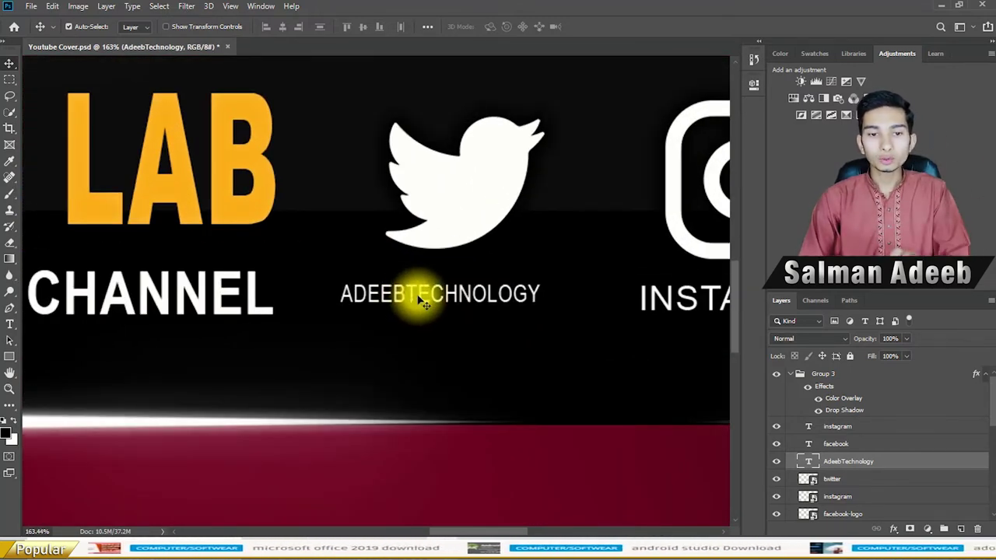
pyautogui.scroll(-3, 418, 305)
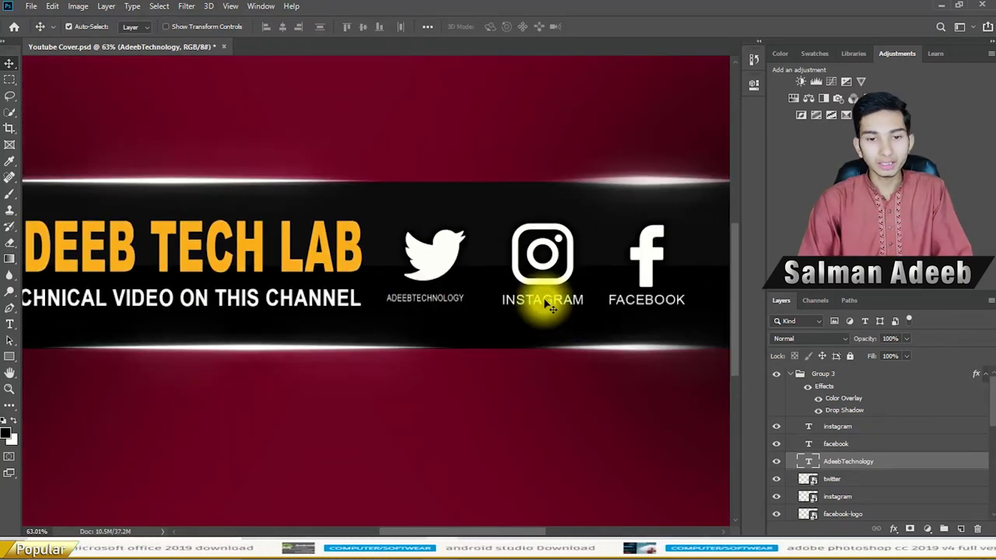
pyautogui.scroll(-1, 551, 311)
pyautogui.scroll(1, 551, 315)
pyautogui.hotkey('alt', 'Tab')
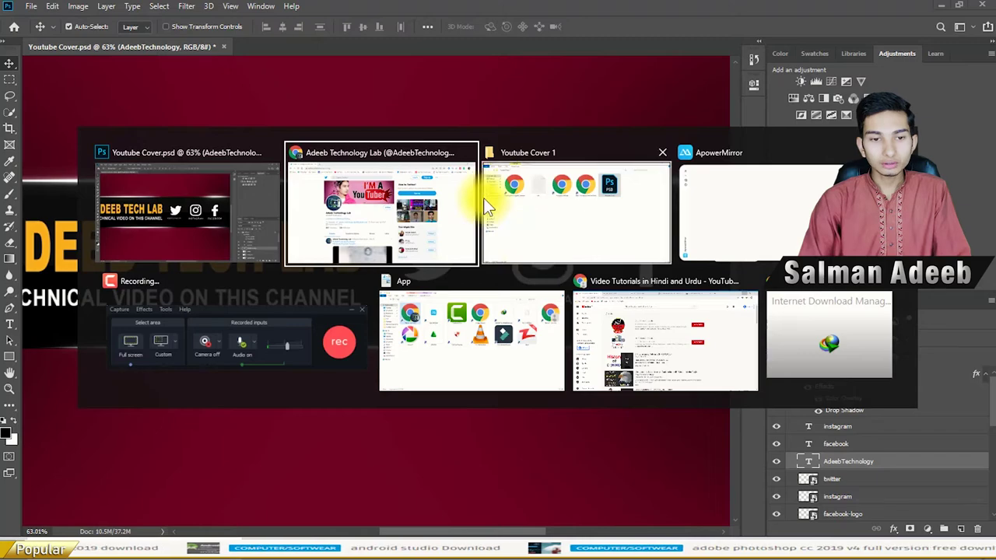
pyautogui.click(425, 224)
pyautogui.click(303, 29)
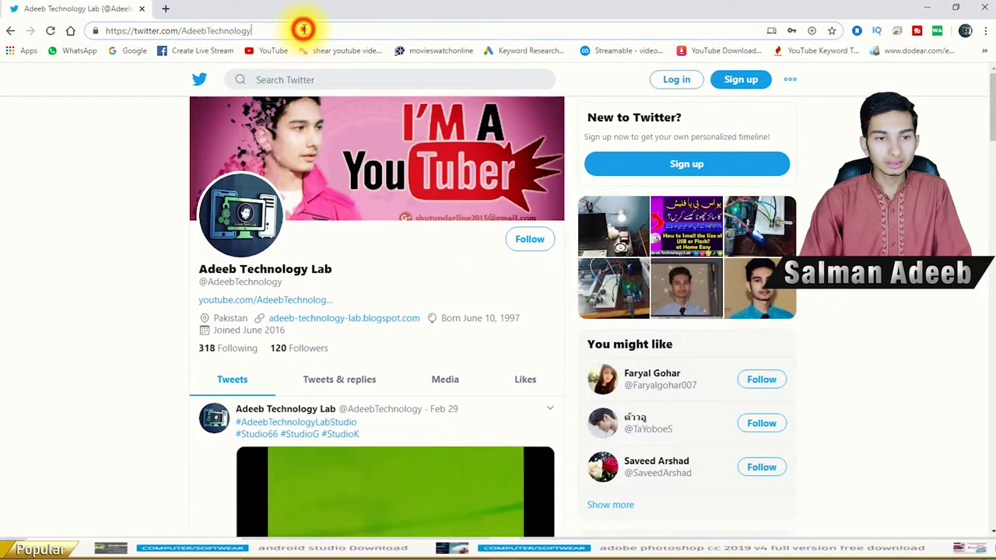
# Step: Open the channel's Instagram page from the 'inst' suggestion
pyautogui.write('inst')
pyautogui.press('Return')
pyautogui.hotkey('alt', 'Tab')
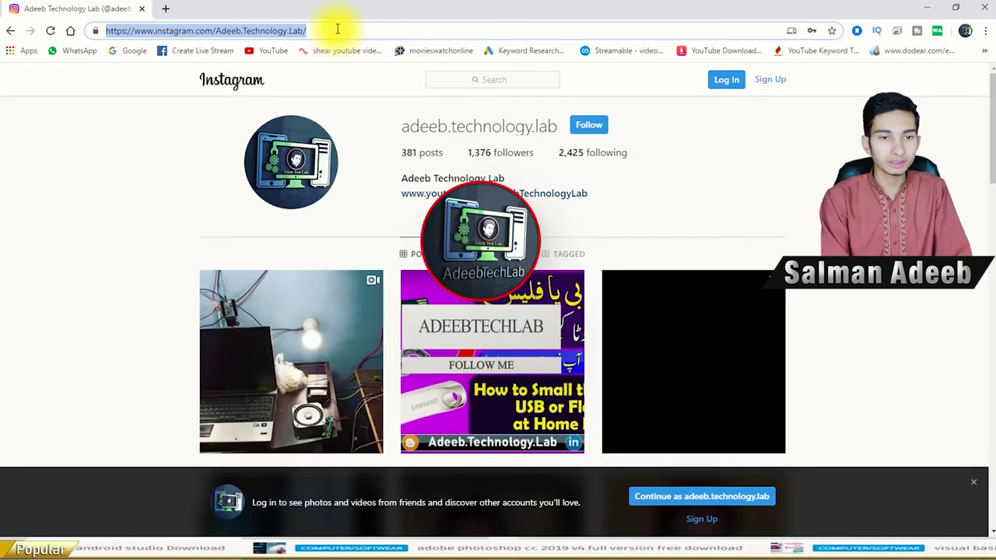
# Step: Open the Facebook page, shrink the handle label under the Facebook icon, and save the cover
pyautogui.doubleClick(164, 29)
pyautogui.write('facebook')
pyautogui.press('Return')
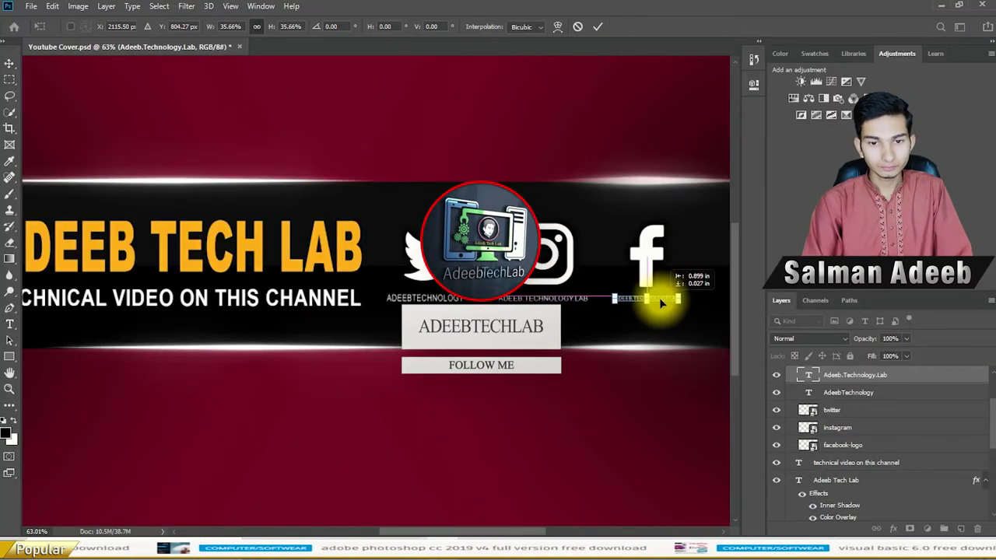
pyautogui.moveTo(661, 300); pyautogui.dragTo(683, 300)
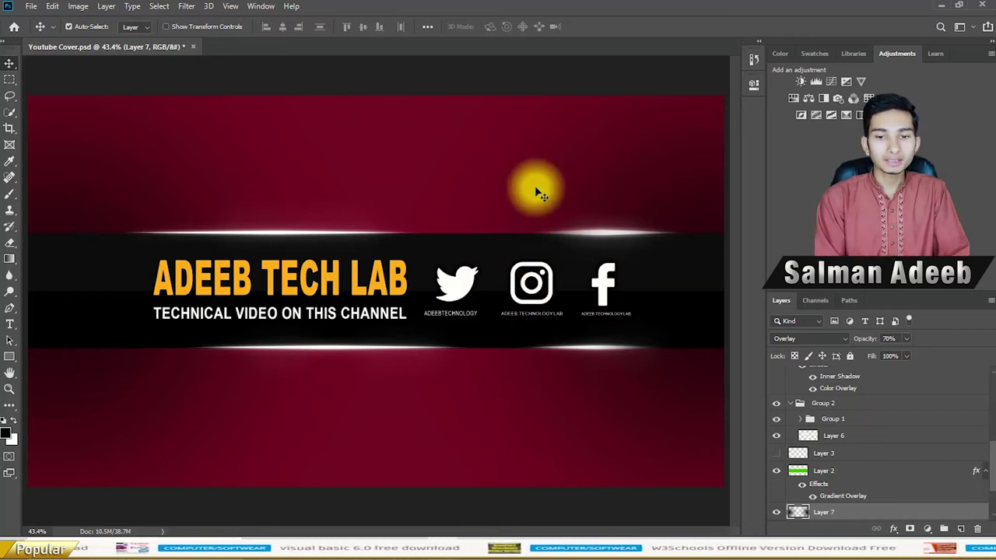
pyautogui.hotkey('ctrl', 's')
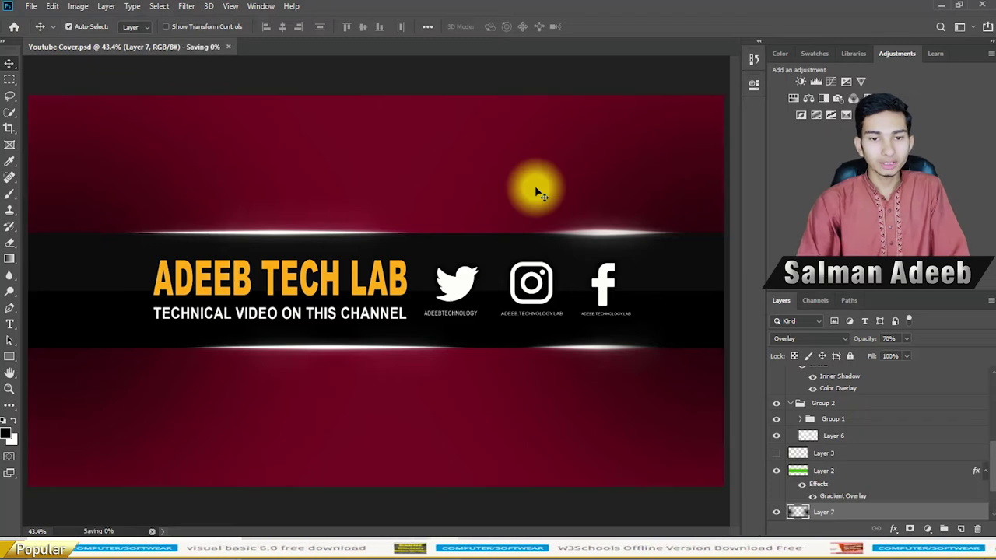
# Step: Save a copy as JPEG 'Youtube Cover' in Youtube Cover 1 at Maximum quality 12
pyautogui.press('ctrl')
pyautogui.hotkey('ctrl', 'shift', 's')
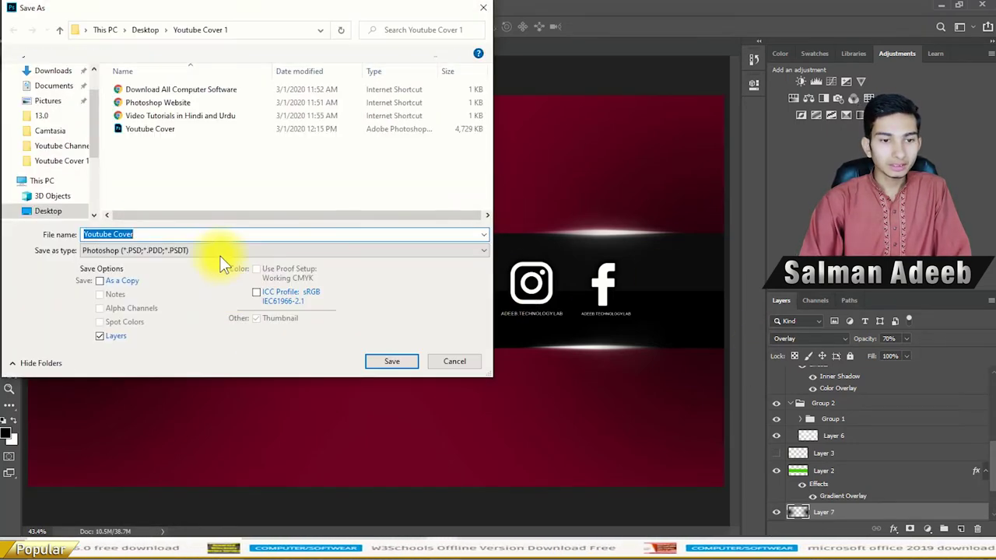
pyautogui.click(198, 255)
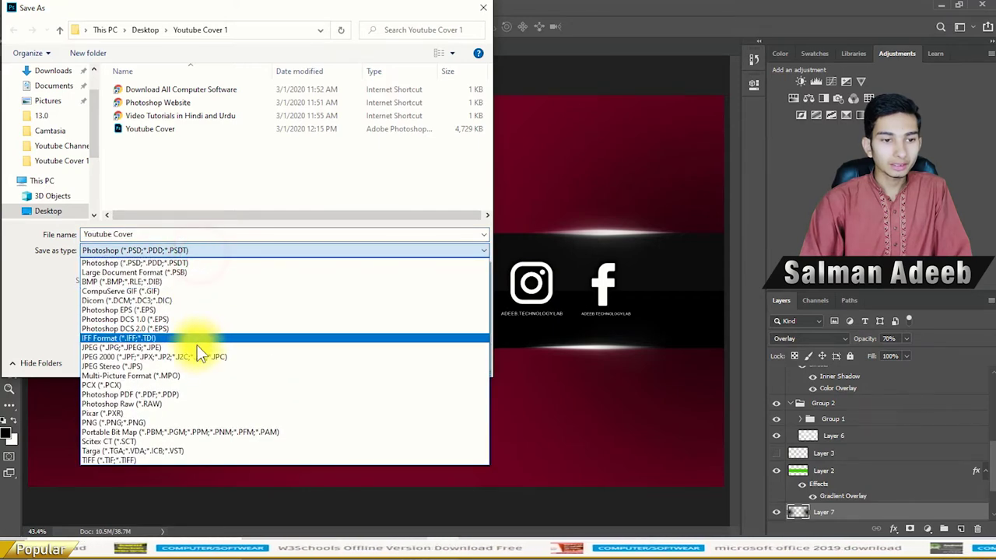
pyautogui.click(194, 348)
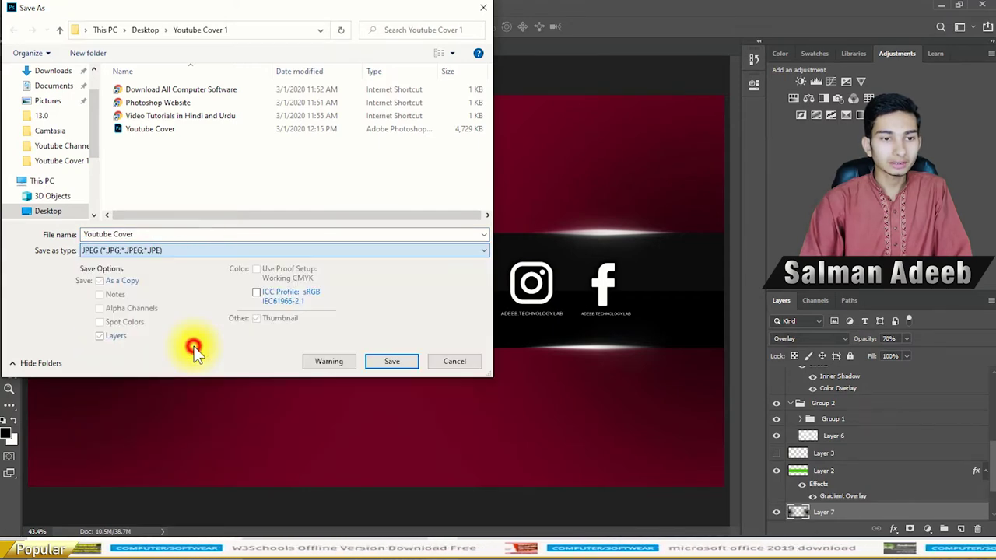
pyautogui.click(380, 358)
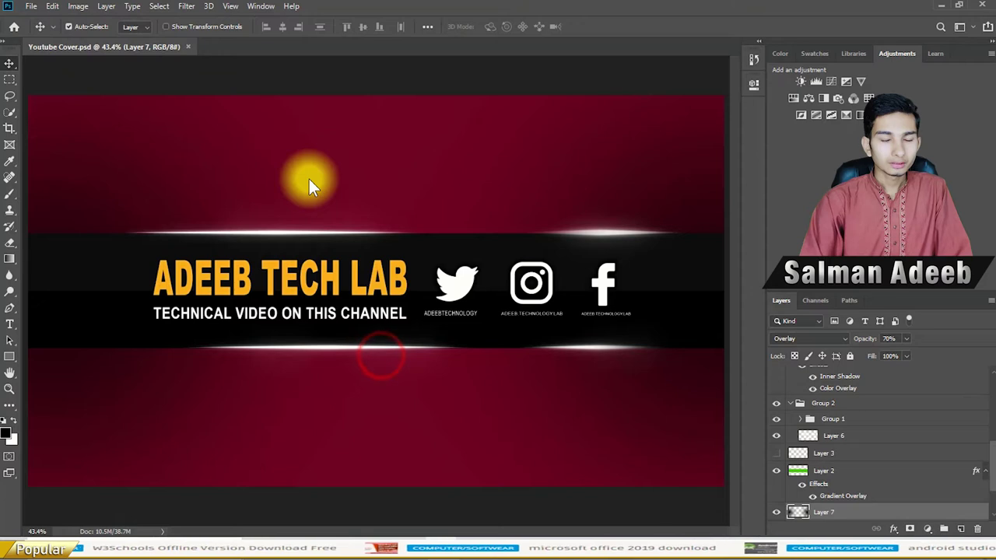
pyautogui.click(569, 125)
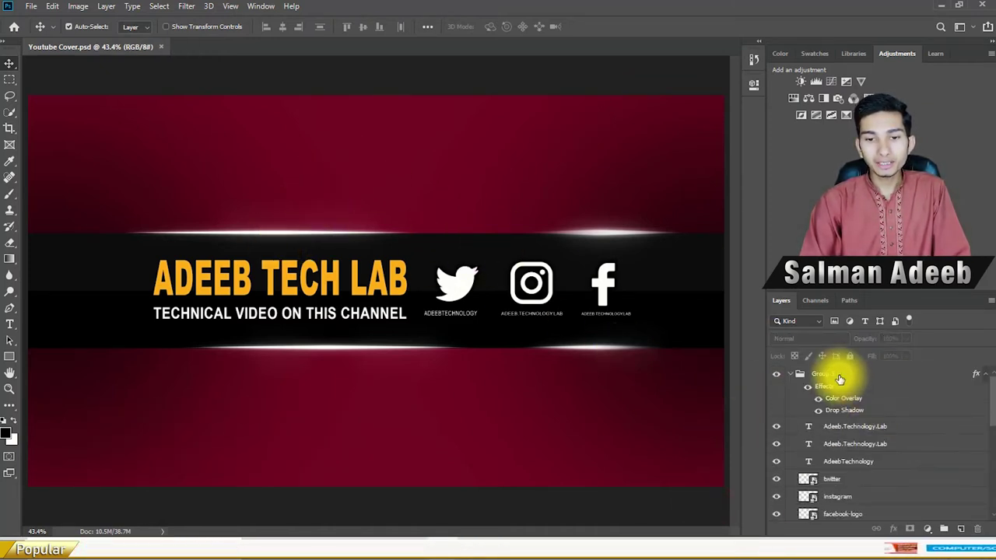
# Step: Merge Layer 6 through Layer 1 together with Group 3 into a single layer
pyautogui.click(840, 375)
pyautogui.scroll(-5, 911, 382)
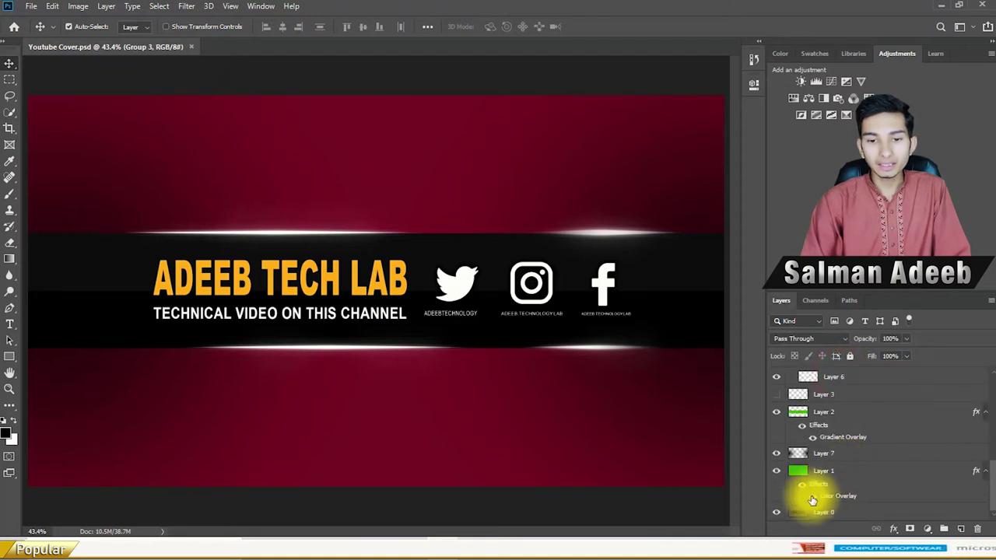
pyautogui.keyDown('shift'); pyautogui.click(878, 473); pyautogui.keyUp('shift')
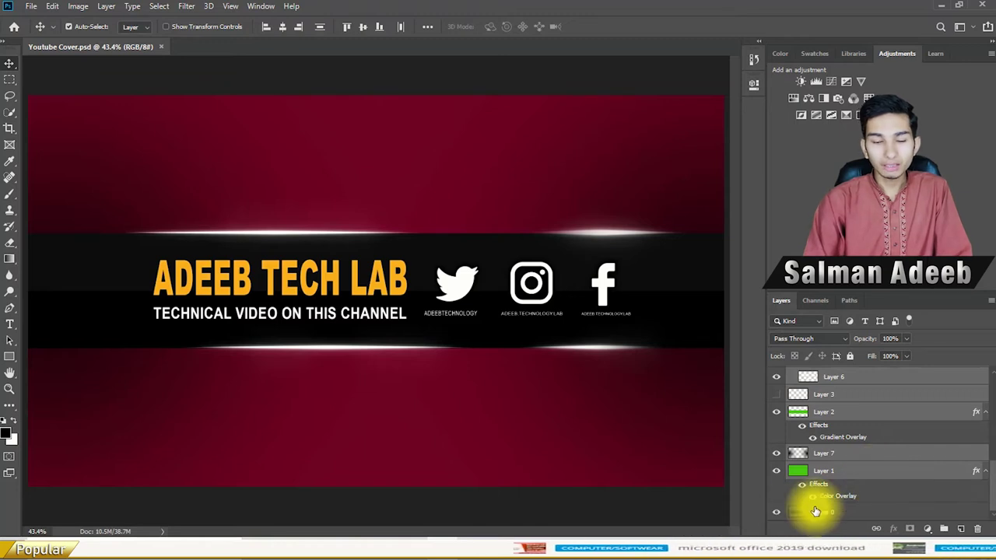
pyautogui.scroll(5, 910, 441)
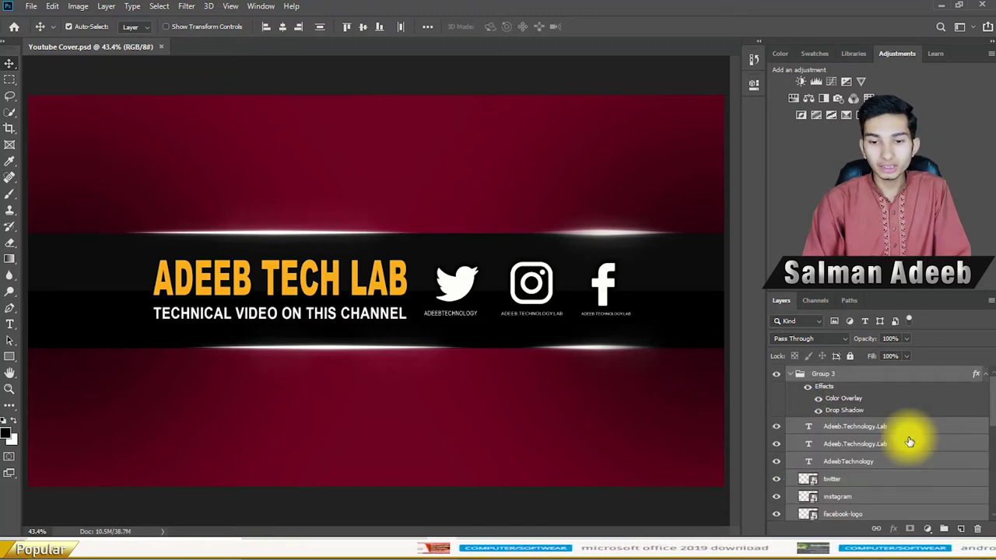
pyautogui.rightClick(930, 431)
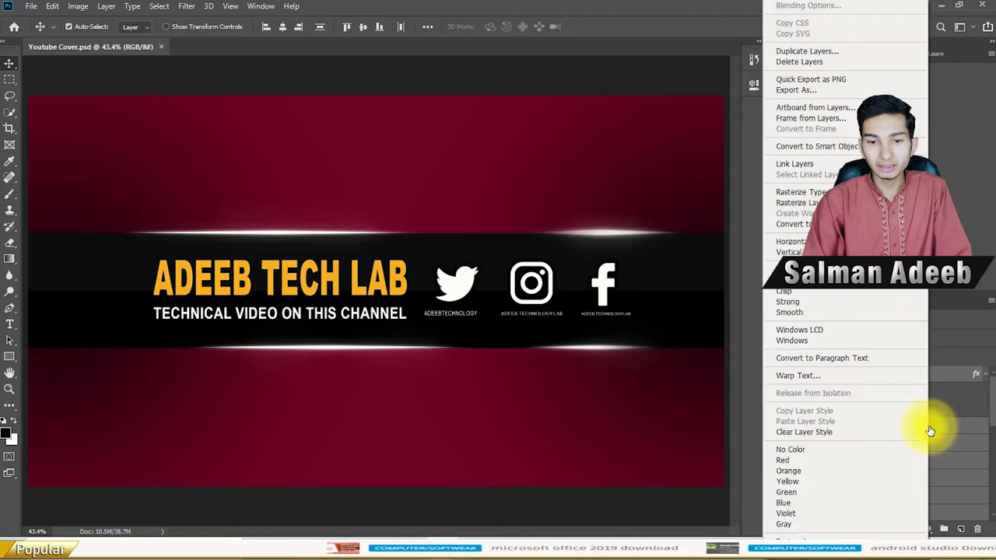
pyautogui.rightClick(946, 375)
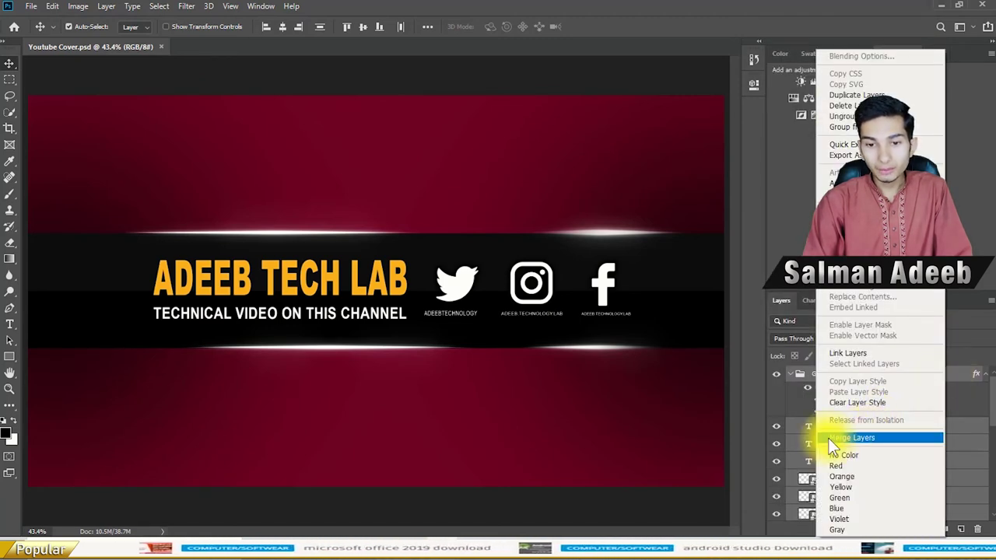
pyautogui.click(889, 438)
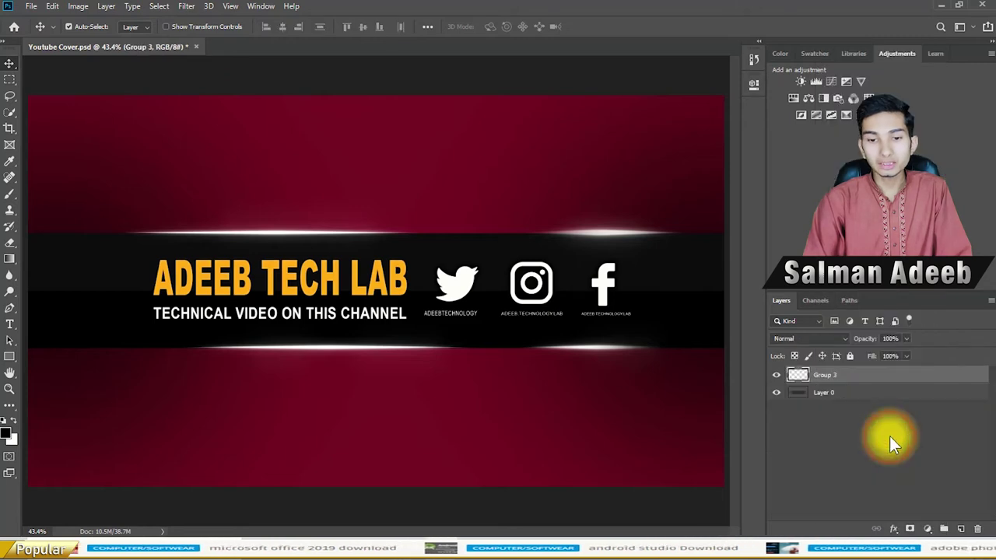
# Step: Toggle Group 3's visibility to check the merge, then duplicate it as Group 3 copy
pyautogui.click(776, 375)
pyautogui.click(777, 375)
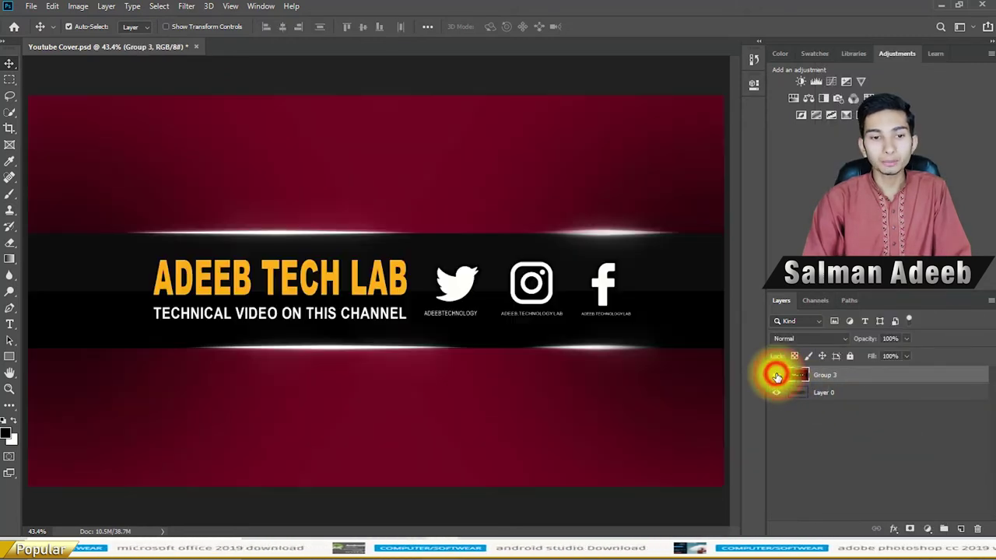
pyautogui.doubleClick(776, 375)
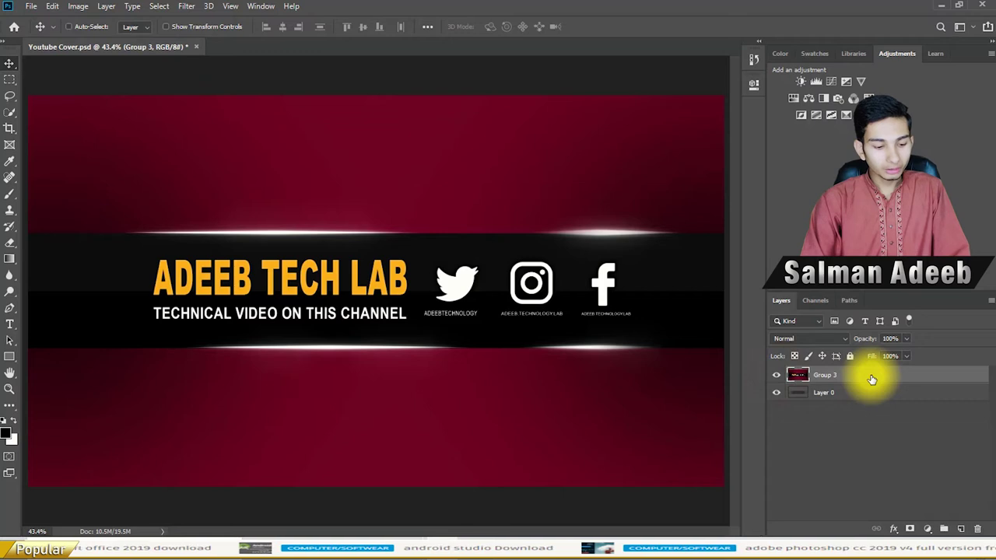
pyautogui.hotkey('ctrl', 'j')
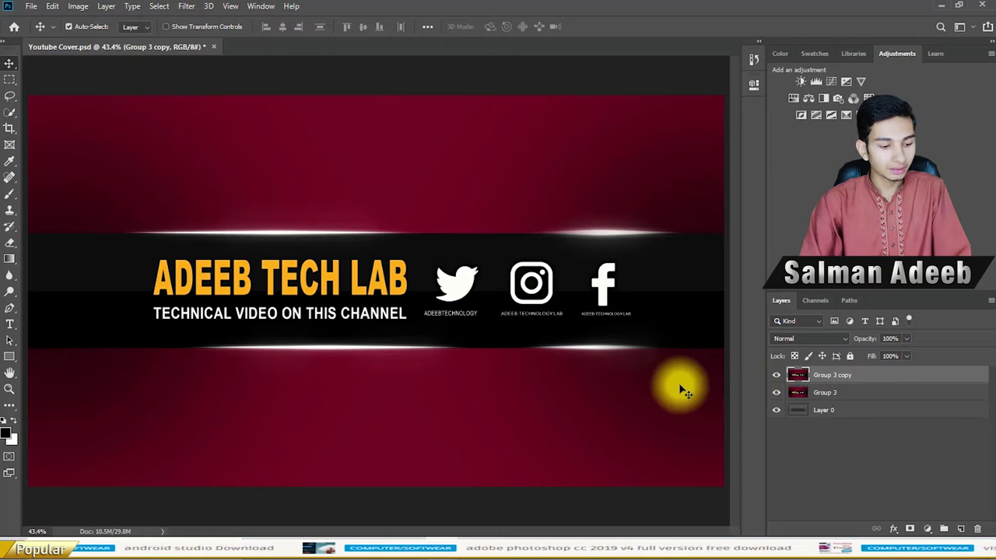
# Step: Shift Group 3 copy's hue with Hue/Saturation so the cover turns blue
pyautogui.hotkey('ctrl', 'u')
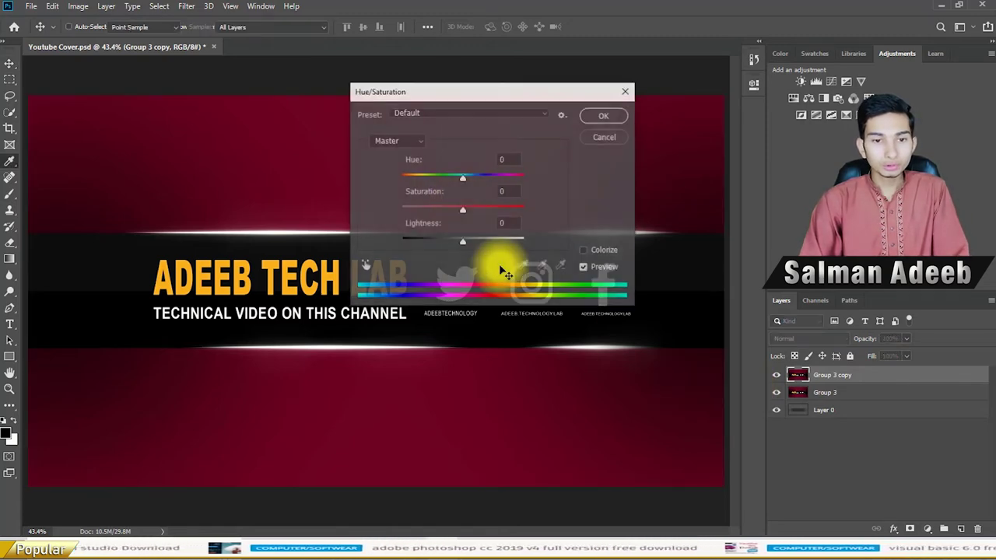
pyautogui.moveTo(467, 92)
pyautogui.mouseDown()
pyautogui.moveTo(634, 116)
pyautogui.moveTo(283, 161)
pyautogui.moveTo(511, 318)
pyautogui.moveTo(692, 315)
pyautogui.moveTo(775, 308)
pyautogui.moveTo(771, 296)
pyautogui.mouseUp()
pyautogui.moveTo(760, 378)
pyautogui.mouseDown()
pyautogui.moveTo(832, 376)
pyautogui.moveTo(800, 368)
pyautogui.moveTo(685, 389)
pyautogui.moveTo(720, 392)
pyautogui.mouseUp()
pyautogui.click(899, 317)
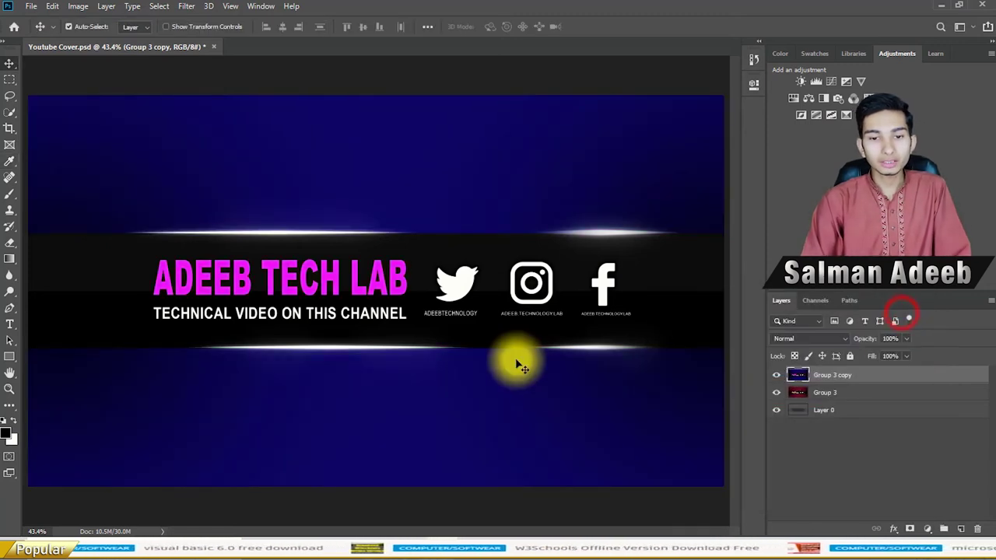
# Step: Compare the blue and red versions by toggling the copy, then close the document without saving
pyautogui.click(776, 376)
pyautogui.click(776, 376)
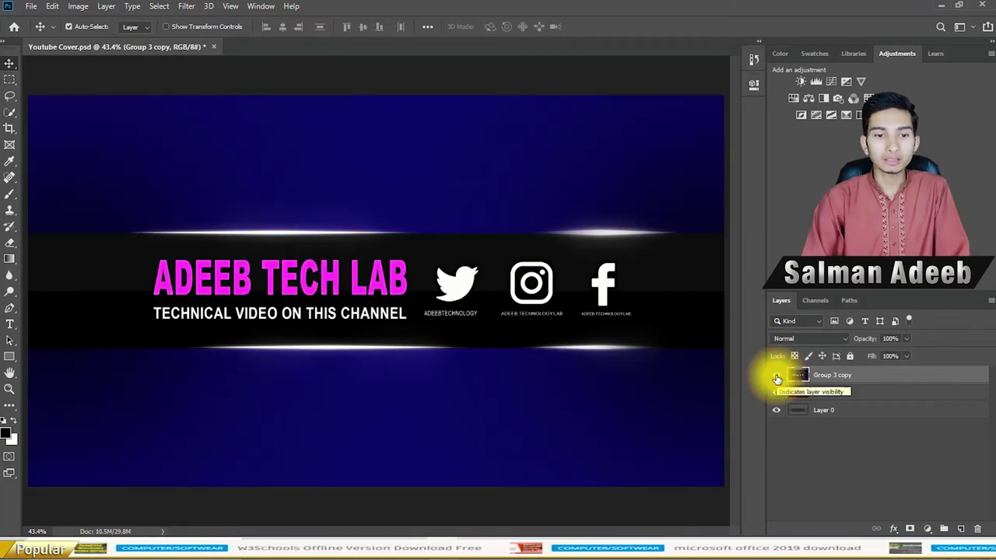
pyautogui.click(776, 378)
pyautogui.click(776, 378)
pyautogui.click(777, 378)
pyautogui.click(776, 378)
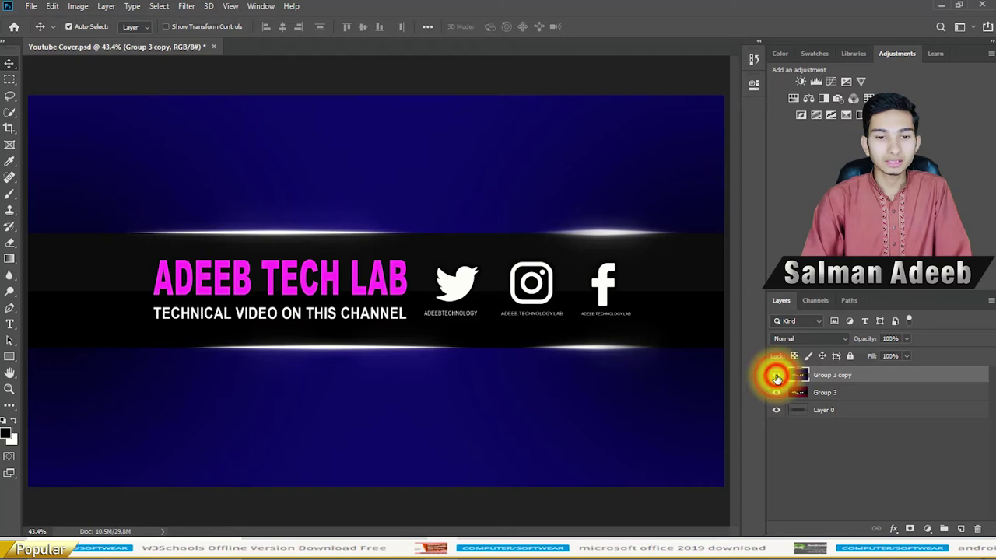
pyautogui.click(776, 378)
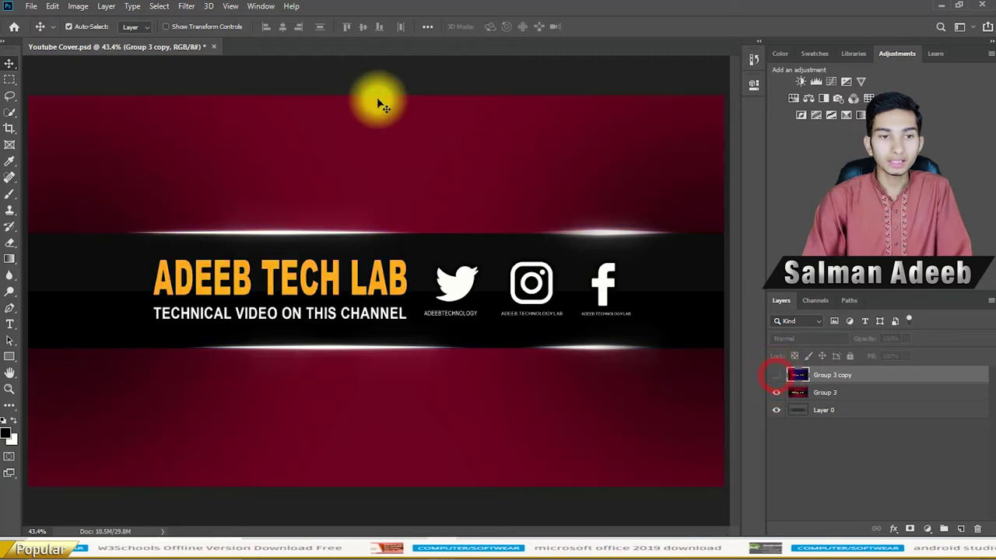
pyautogui.click(210, 47)
pyautogui.click(486, 204)
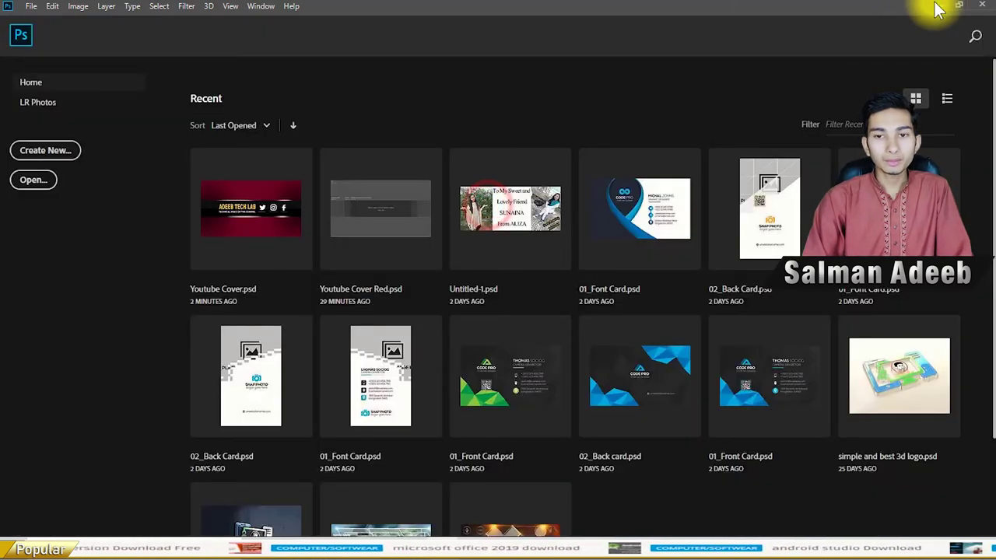
# Step: Minimise Photoshop and Chrome, then inspect the Youtube Cover PSD and JPEG in Youtube Cover 1
pyautogui.click(934, 6)
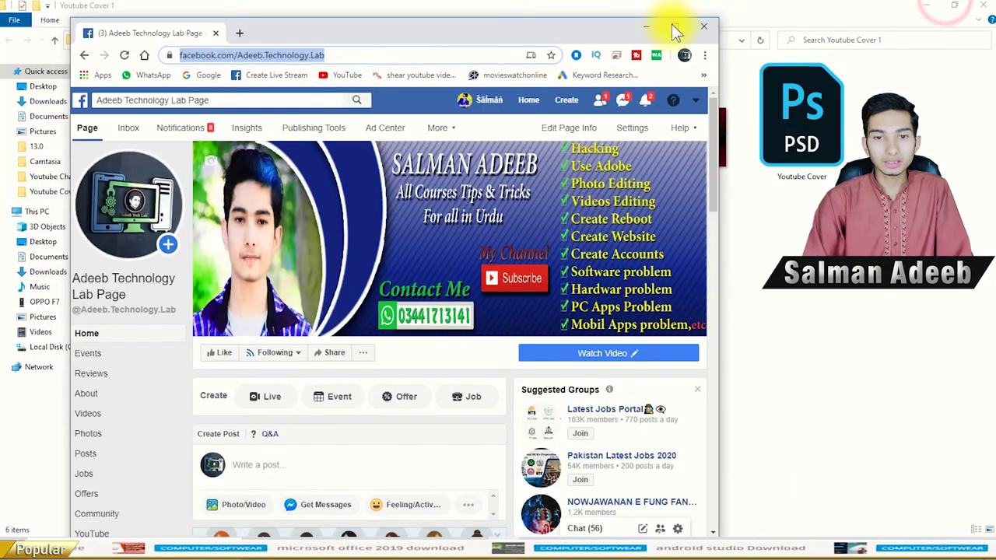
pyautogui.click(645, 27)
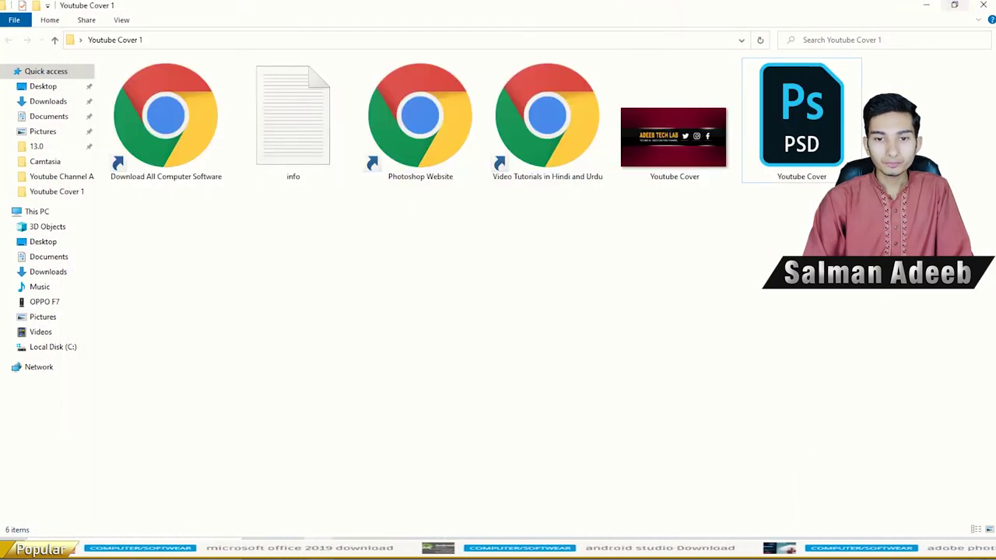
pyautogui.click(794, 125)
pyautogui.click(663, 116)
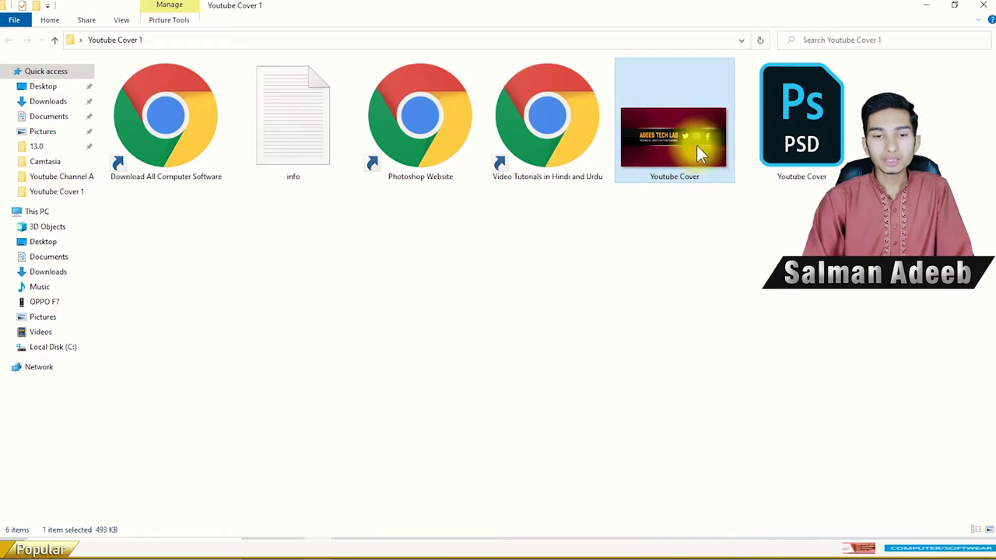
pyautogui.click(681, 109)
pyautogui.click(652, 293)
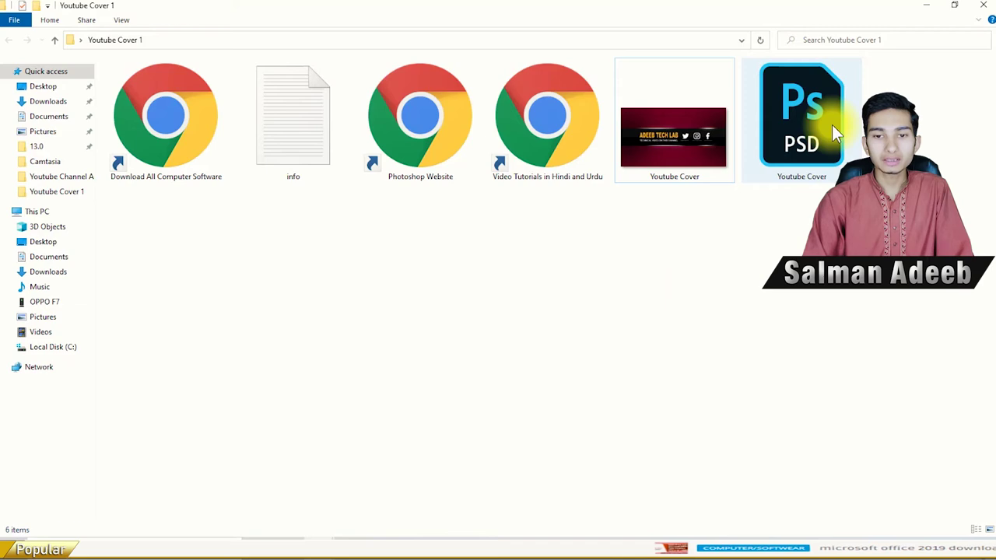
pyautogui.click(716, 135)
pyautogui.click(693, 241)
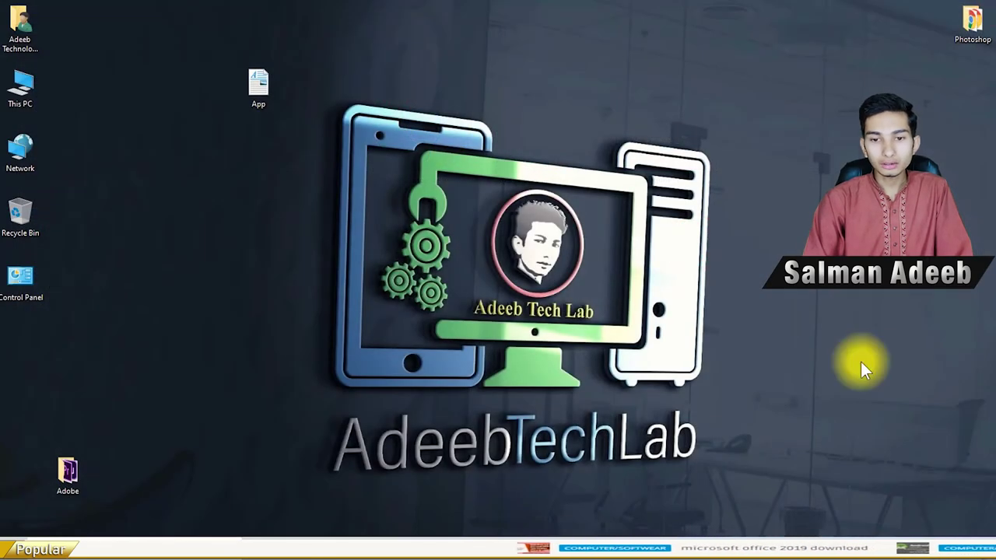
# Step: Add the folder to a ZIP archive named Youtube Cover 1.zip and open the password entry
pyautogui.rightClick(860, 362)
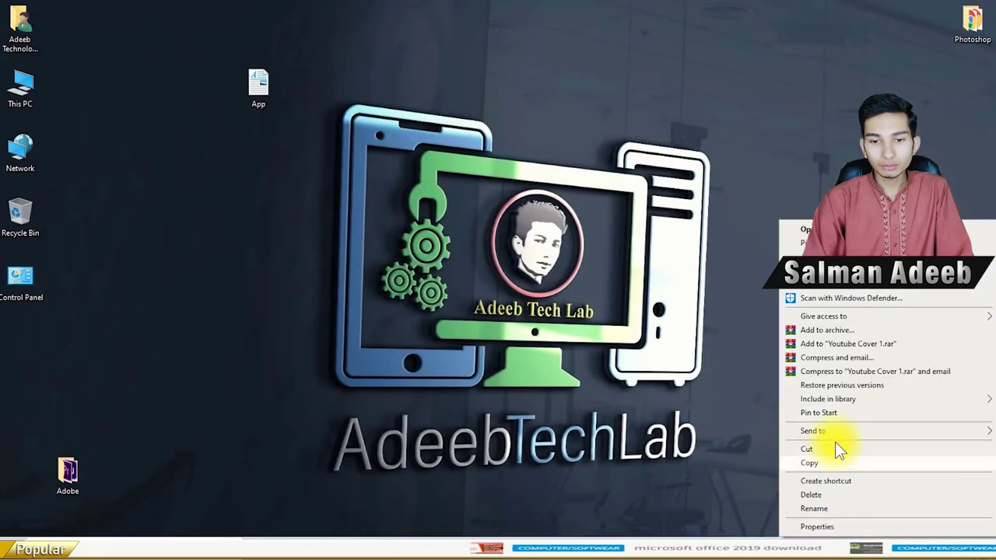
pyautogui.click(856, 332)
pyautogui.click(455, 258)
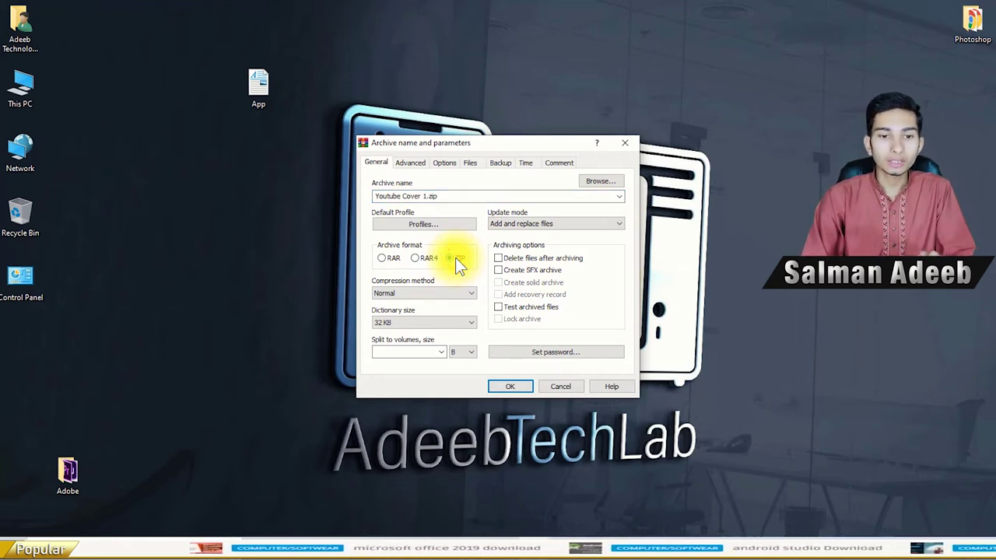
pyautogui.click(557, 354)
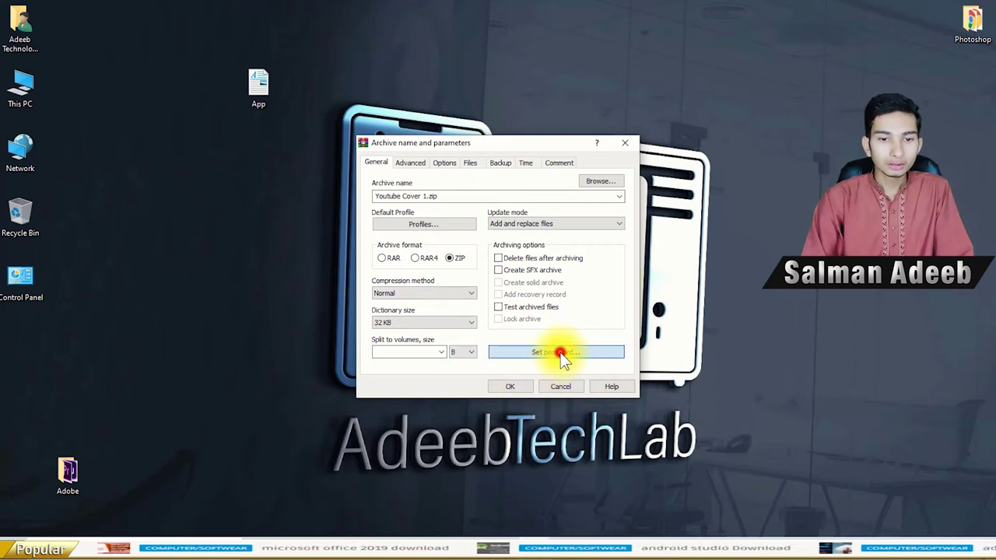
pyautogui.click(560, 353)
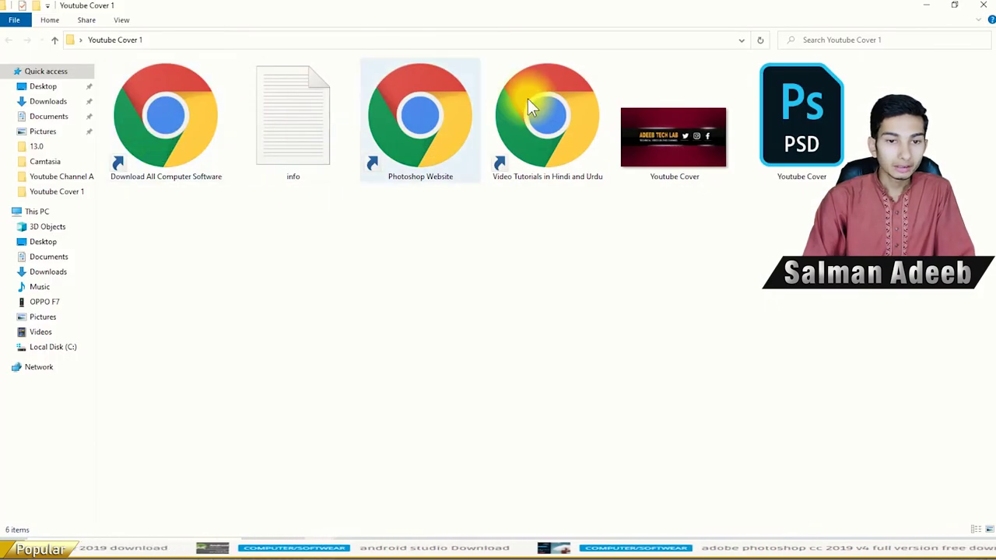
# Step: Open the Photoshop Website's Download page, view Password.txt, and select the archive password
pyautogui.doubleClick(443, 114)
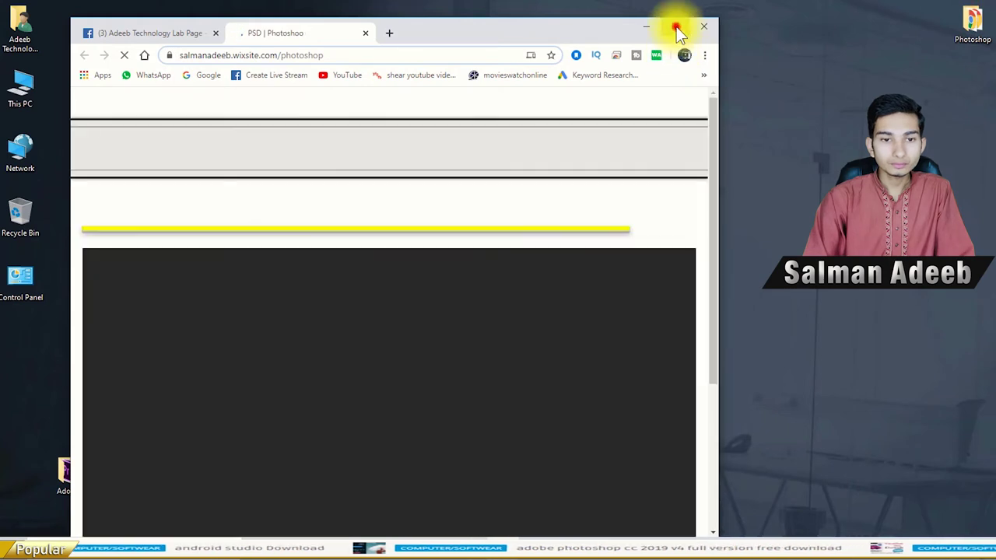
pyautogui.click(674, 26)
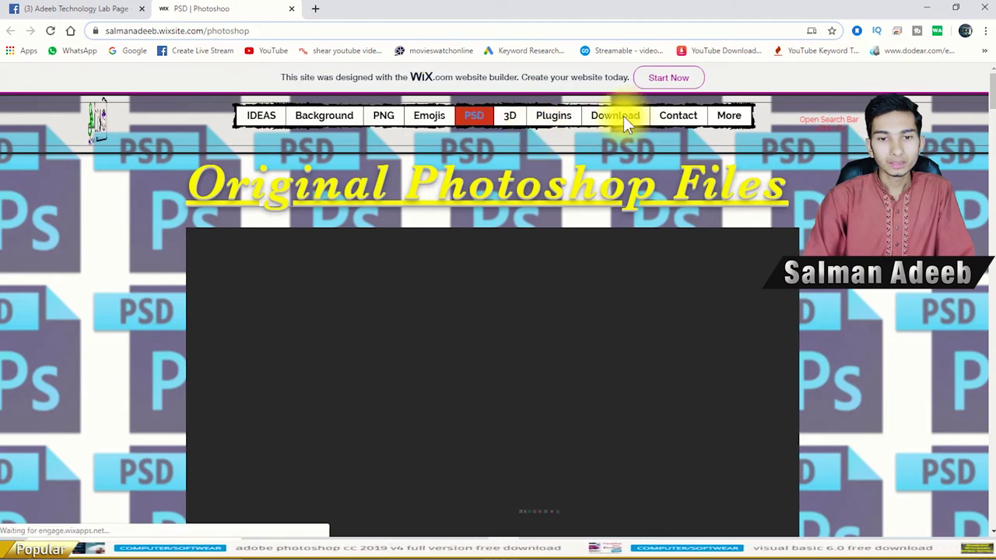
pyautogui.click(623, 117)
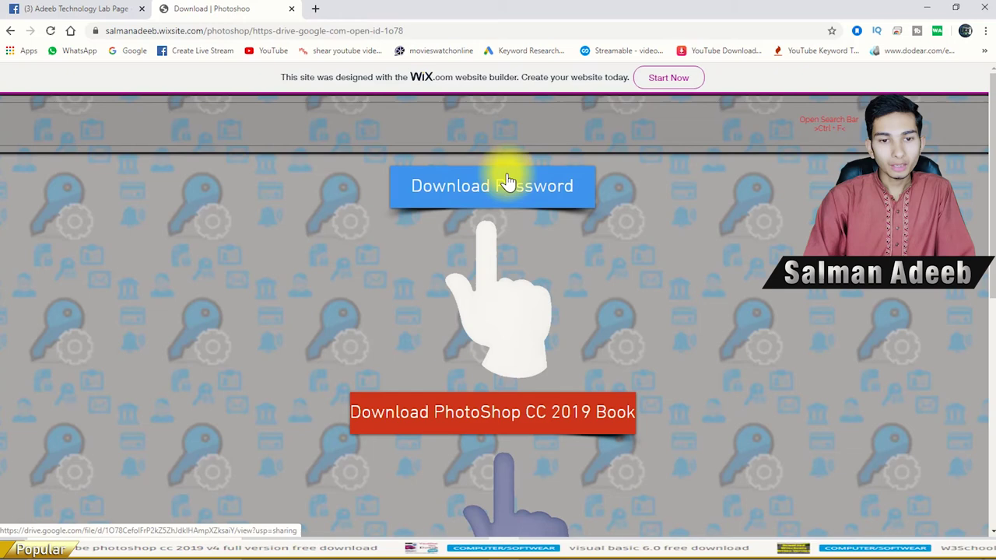
pyautogui.click(501, 187)
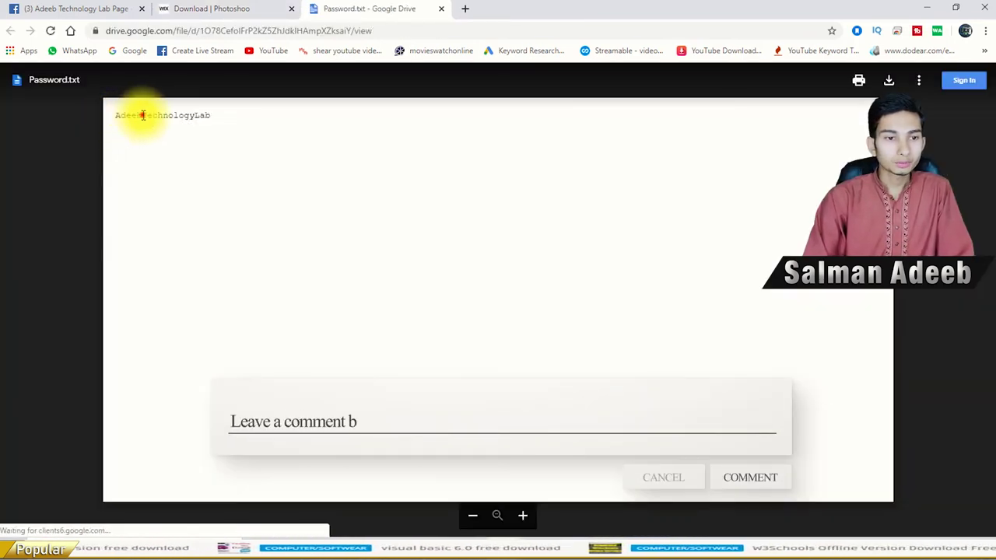
pyautogui.doubleClick(141, 115)
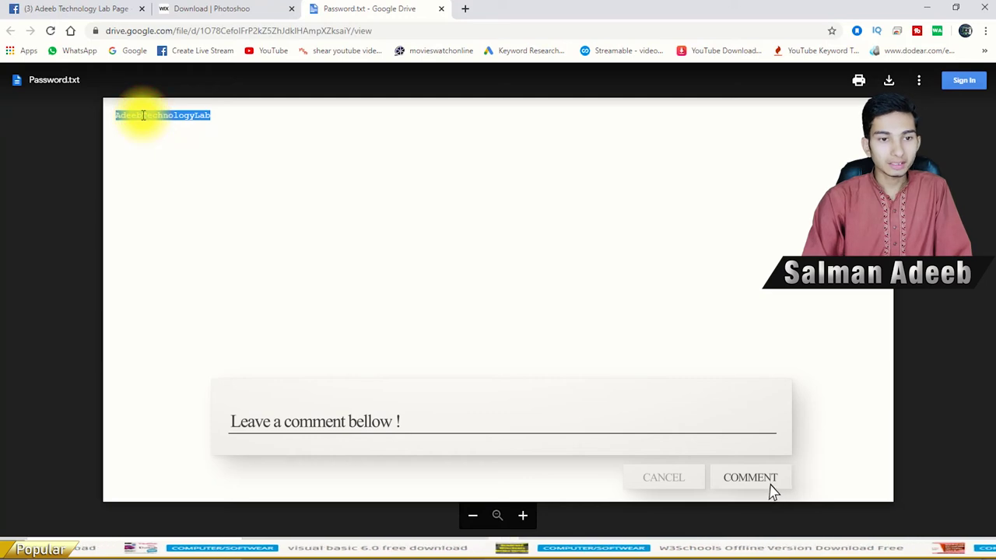
pyautogui.click(926, 8)
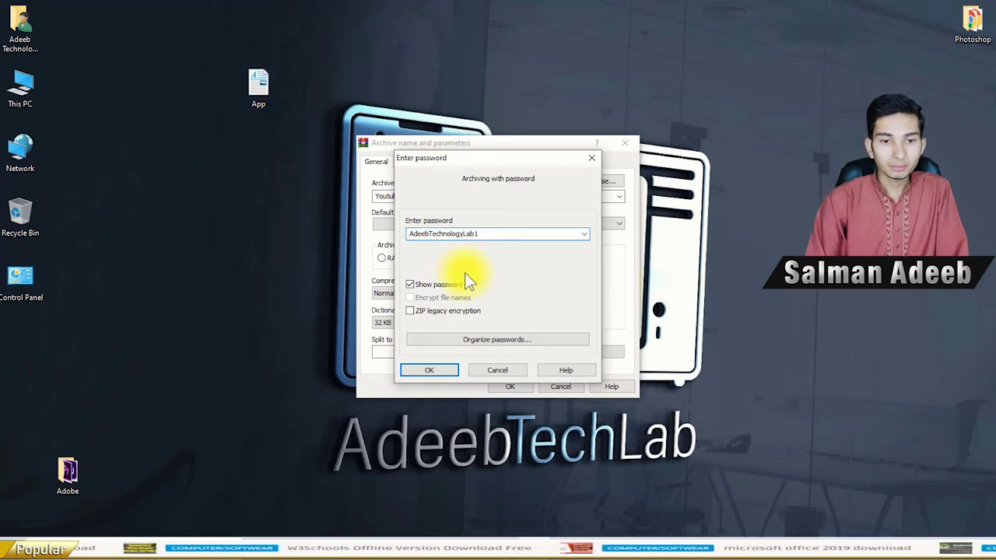
# Step: Confirm the entered password and create the password-protected archive 'Youtube Cover 1.zip'
pyautogui.click(427, 369)
pyautogui.click(516, 388)
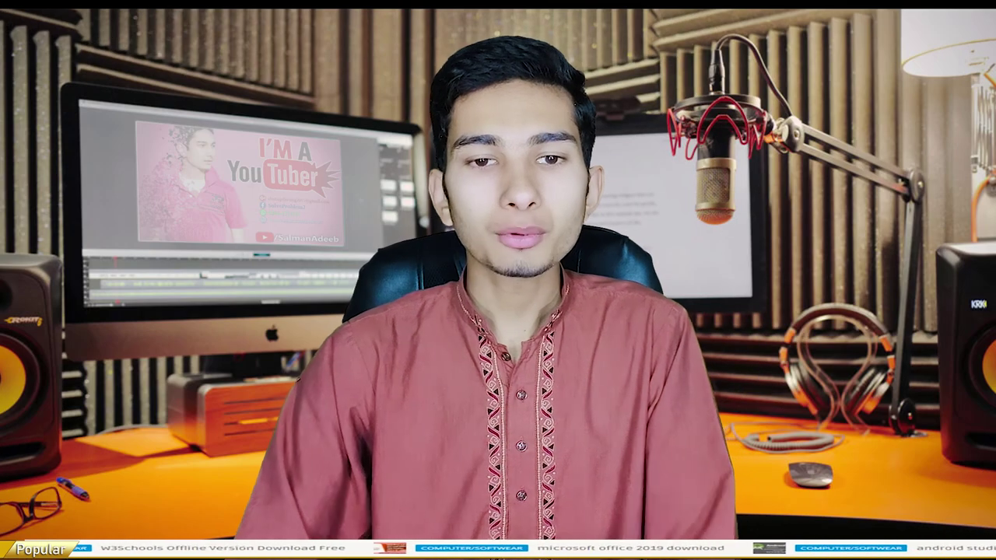